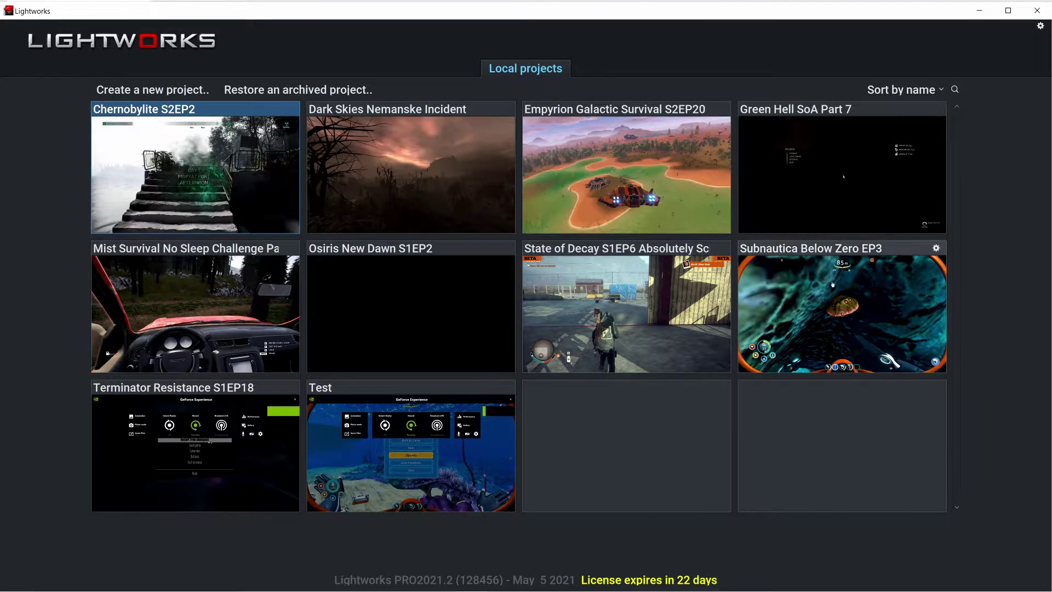
- Open the Subnautica Below Zero EP3 project and check Sequence #1's H.264/MP4 size options, which offer only 24 fps
{"action": "left_click", "coordinate": [797, 293]}
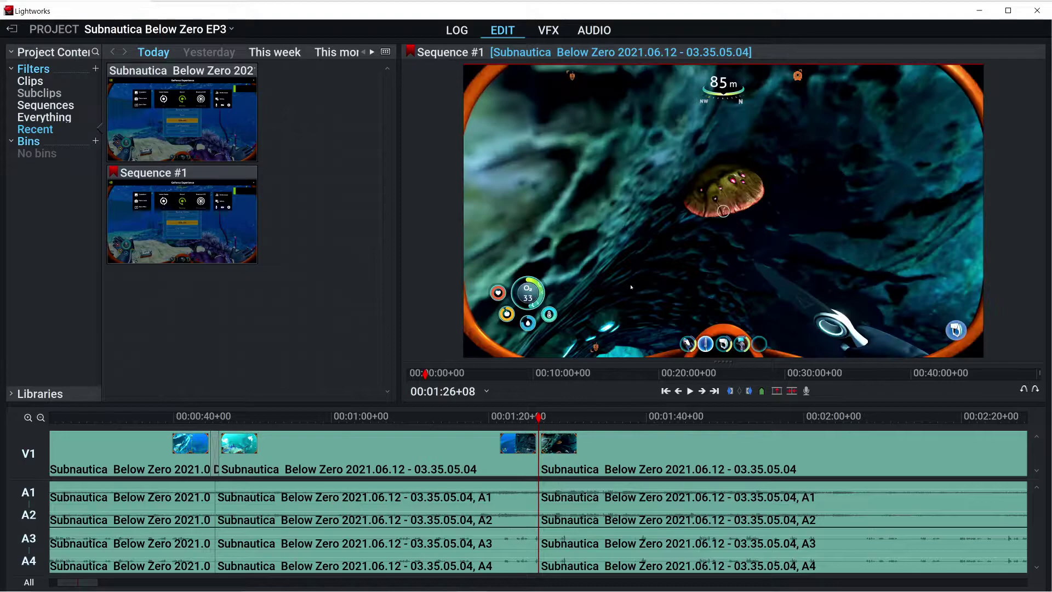
{"action": "right_click", "coordinate": [562, 209]}
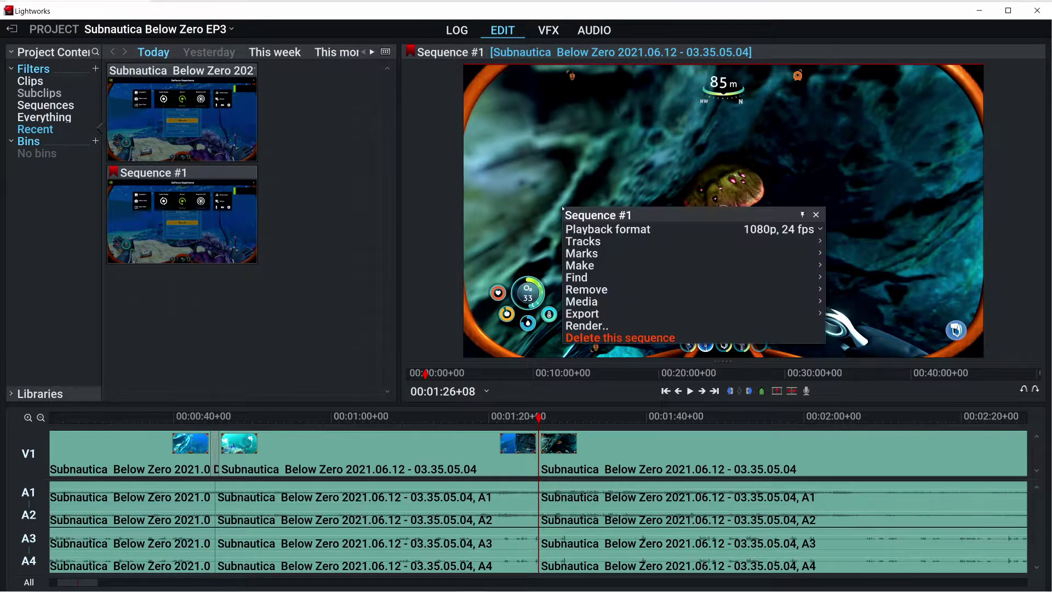
{"action": "mouse_move", "coordinate": [585, 314]}
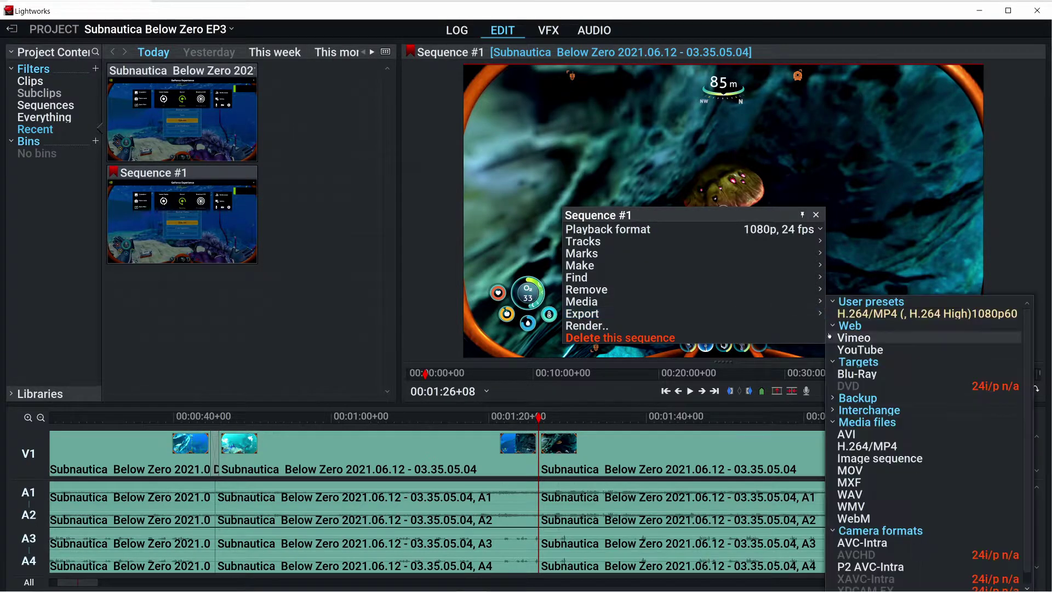
{"action": "left_click", "coordinate": [864, 447]}
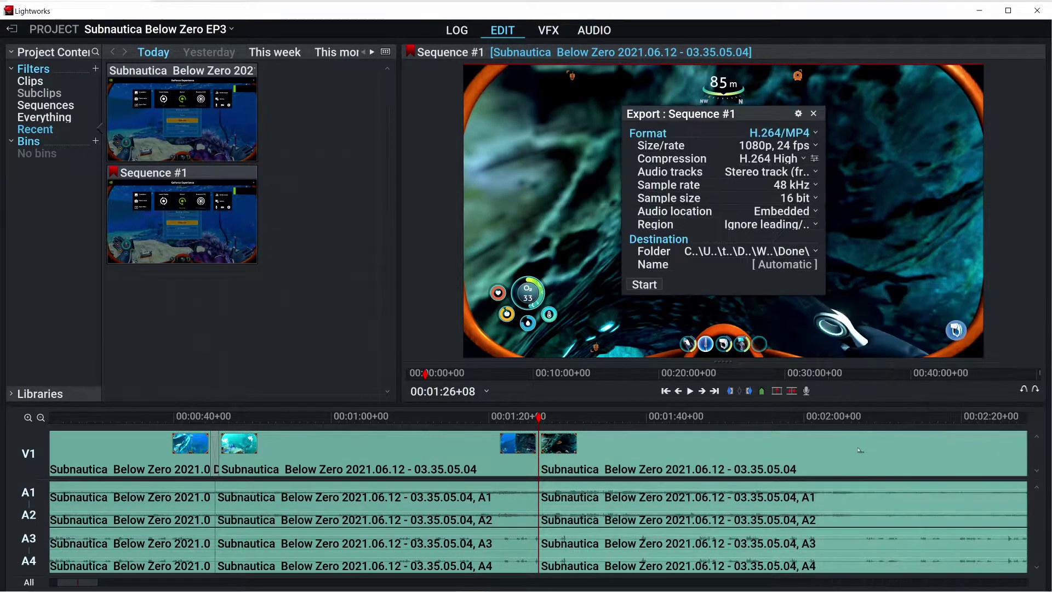
{"action": "left_click", "coordinate": [781, 146]}
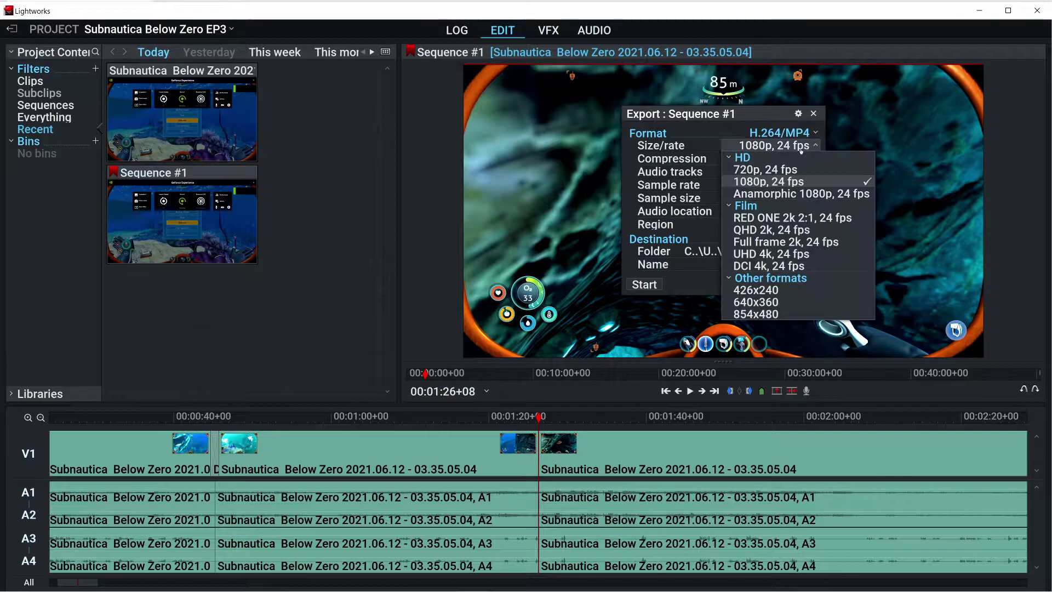
{"action": "right_click", "coordinate": [541, 180]}
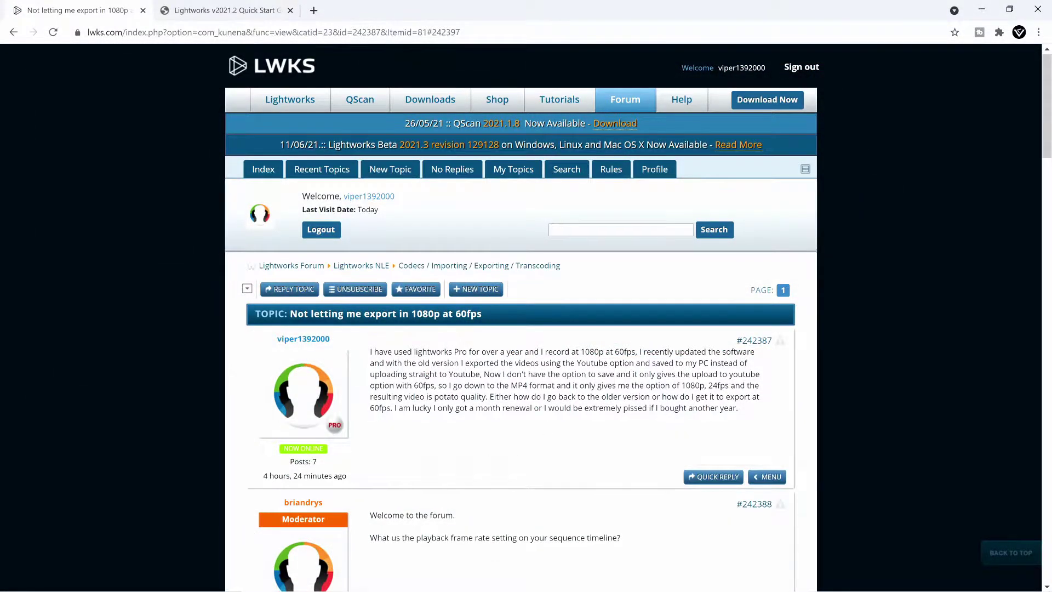
- Read the forum thread on exporting 1080p at 60fps, then minimize Chrome and relaunch Lightworks
{"action": "scroll", "coordinate": [430, 317], "scroll_direction": "down", "scroll_amount": 2}
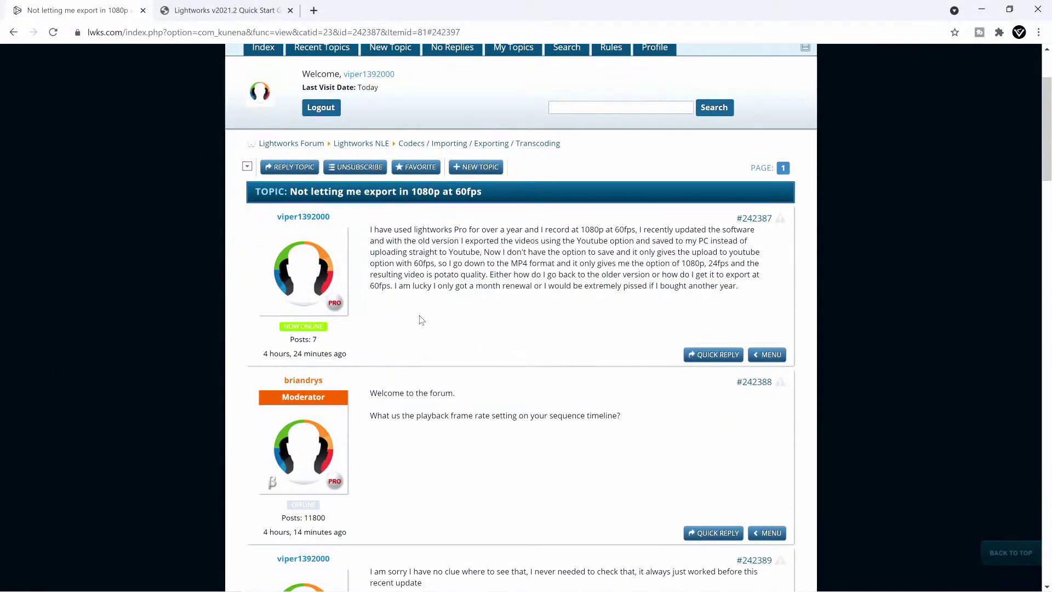
{"action": "scroll", "coordinate": [405, 336], "scroll_direction": "down", "scroll_amount": 2}
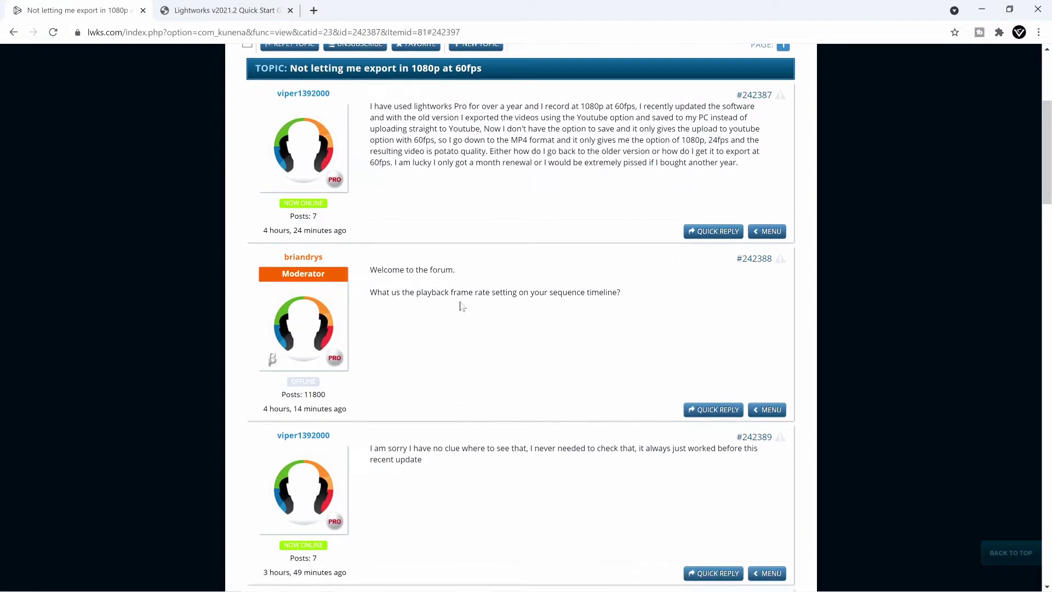
{"action": "scroll", "coordinate": [530, 307], "scroll_direction": "down", "scroll_amount": 1}
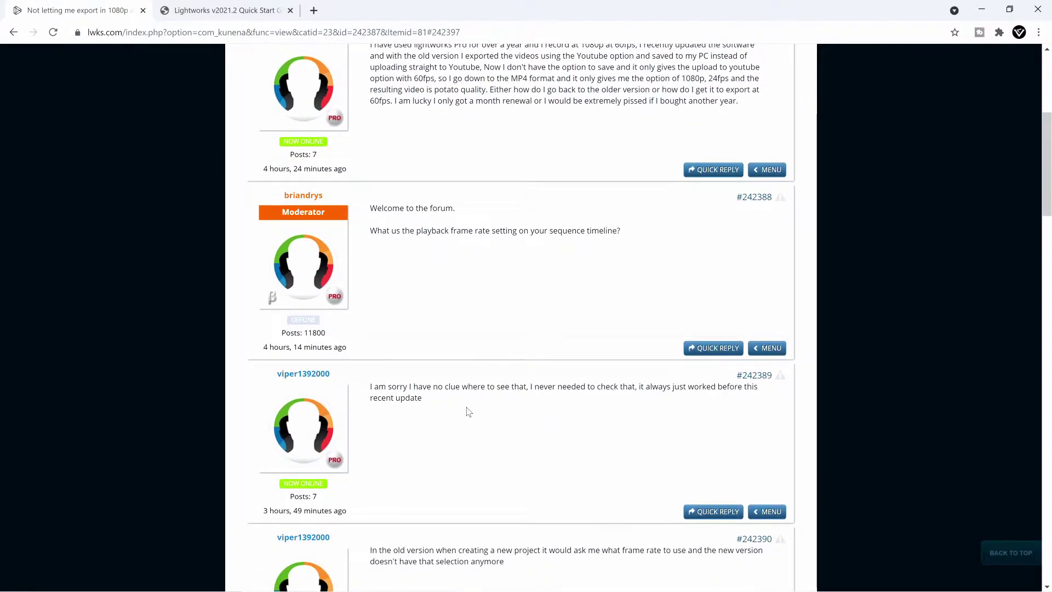
{"action": "scroll", "coordinate": [465, 408], "scroll_direction": "down", "scroll_amount": 4}
{"action": "scroll", "coordinate": [458, 400], "scroll_direction": "up", "scroll_amount": 10}
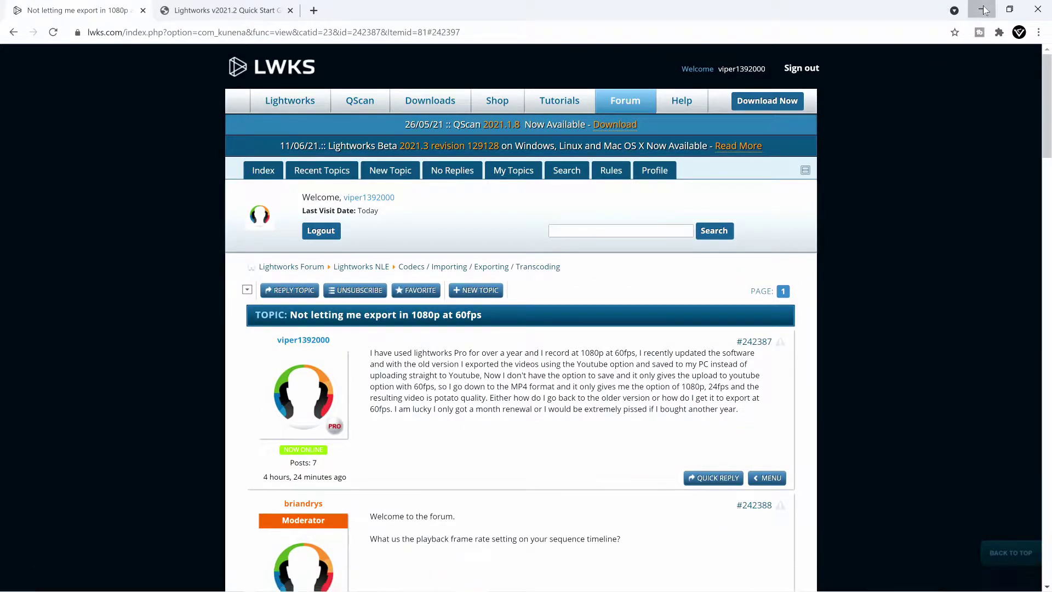
{"action": "left_click", "coordinate": [981, 9]}
{"action": "double_click", "coordinate": [80, 89]}
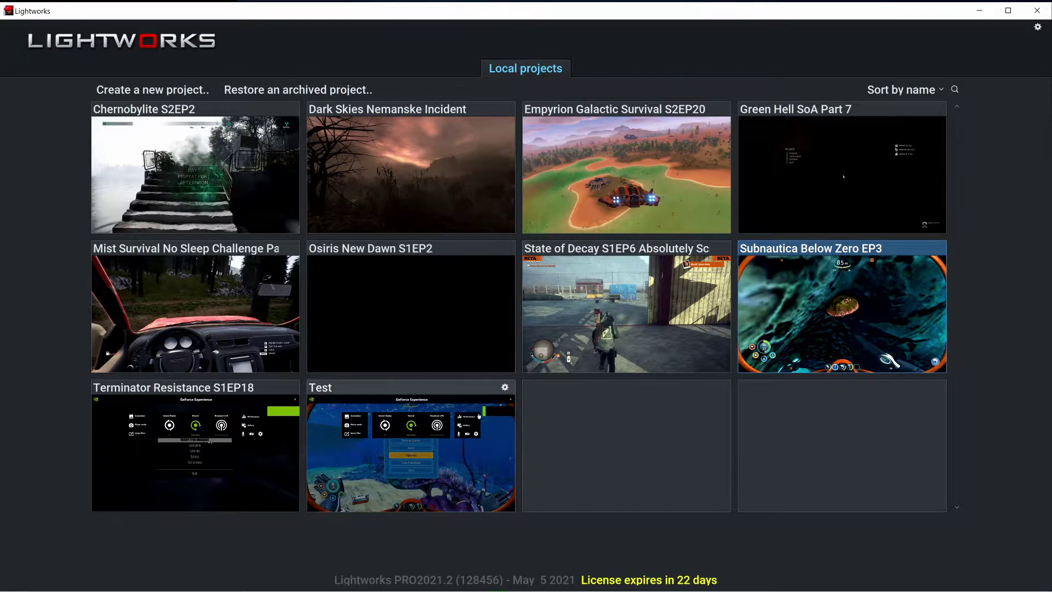
- Open the Test project and bring up Sequence #1's H.264/MP4 export settings, defaulting to 1080p 60 fps
{"action": "left_click", "coordinate": [355, 465]}
{"action": "right_click", "coordinate": [658, 218]}
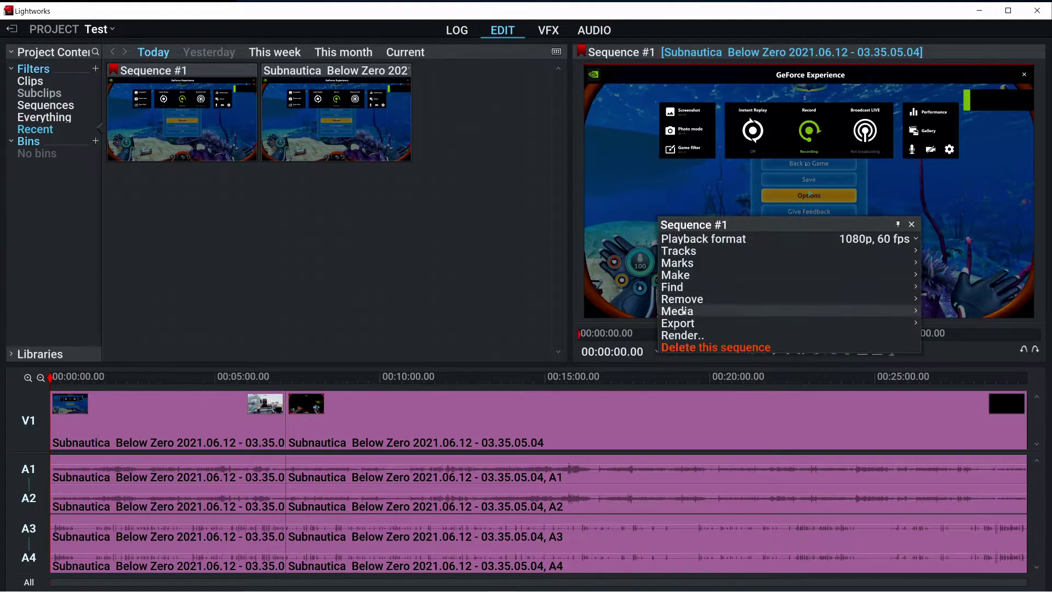
{"action": "mouse_move", "coordinate": [684, 323]}
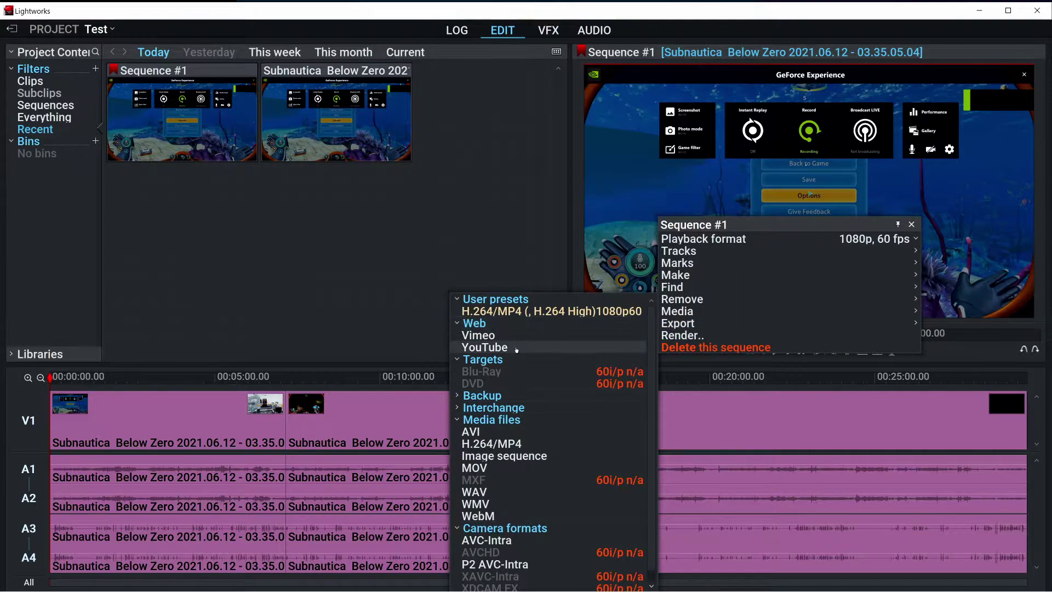
{"action": "left_click", "coordinate": [548, 443]}
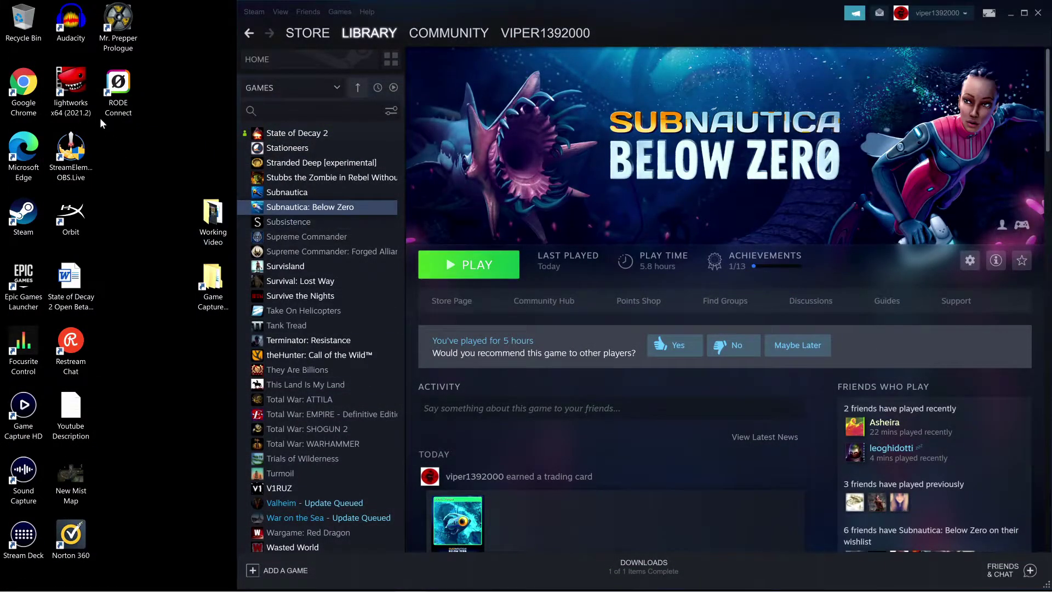
- Relaunch Lightworks from its desktop icon to reach the Local projects list
{"action": "double_click", "coordinate": [75, 96]}
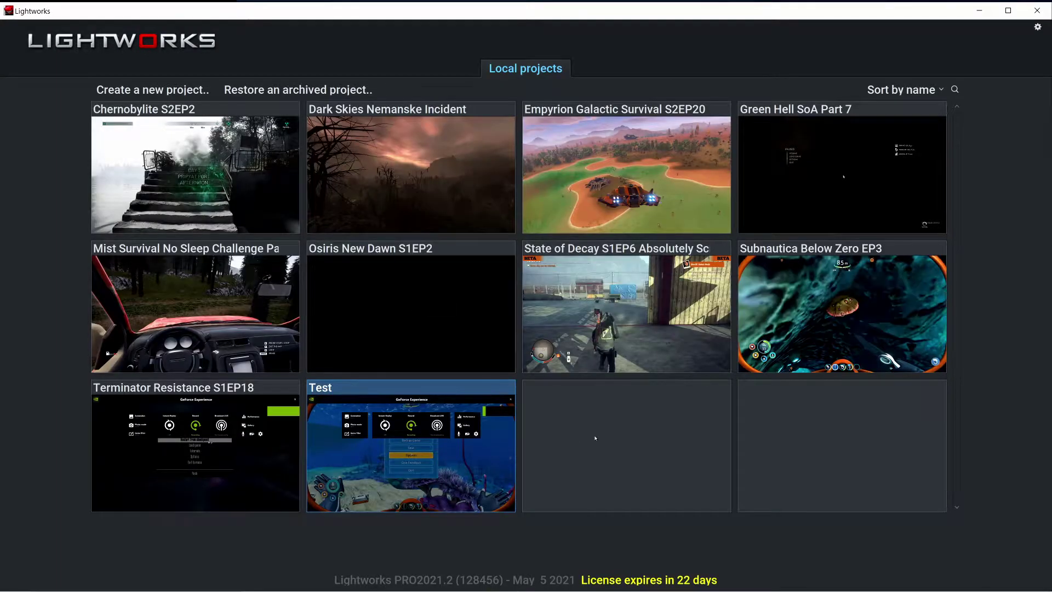
- Create a new Lightworks project named 'test2'
{"action": "left_click", "coordinate": [134, 91]}
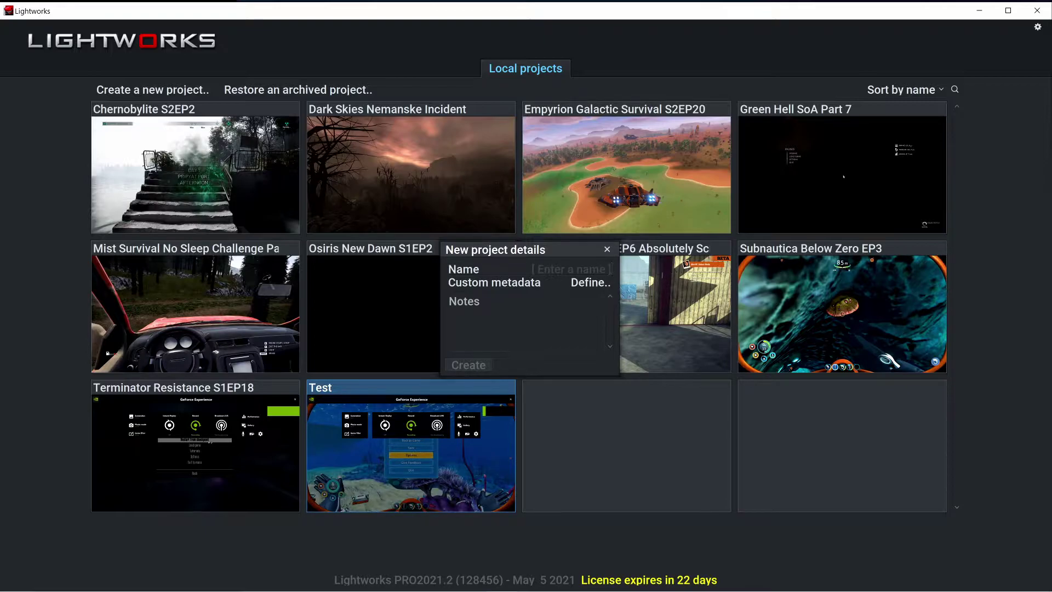
{"action": "type", "text": "test2"}
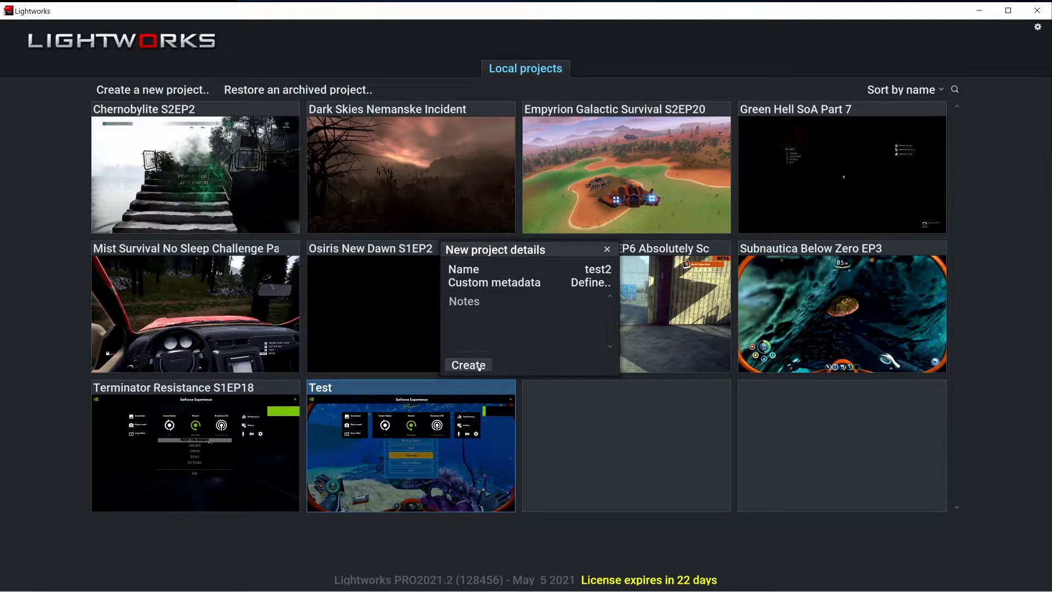
{"action": "left_click", "coordinate": [479, 365]}
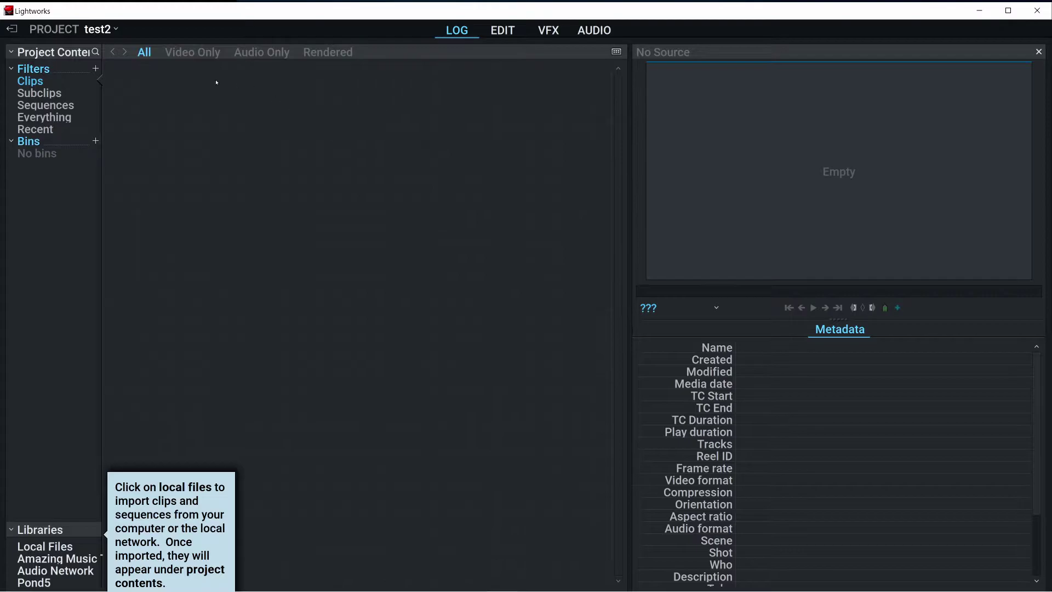
- Preview the Subnautica Below Zero .mp4 from Working Video in Local Files and import it
{"action": "left_click", "coordinate": [44, 548]}
{"action": "scroll", "coordinate": [177, 505], "scroll_direction": "down", "scroll_amount": 5}
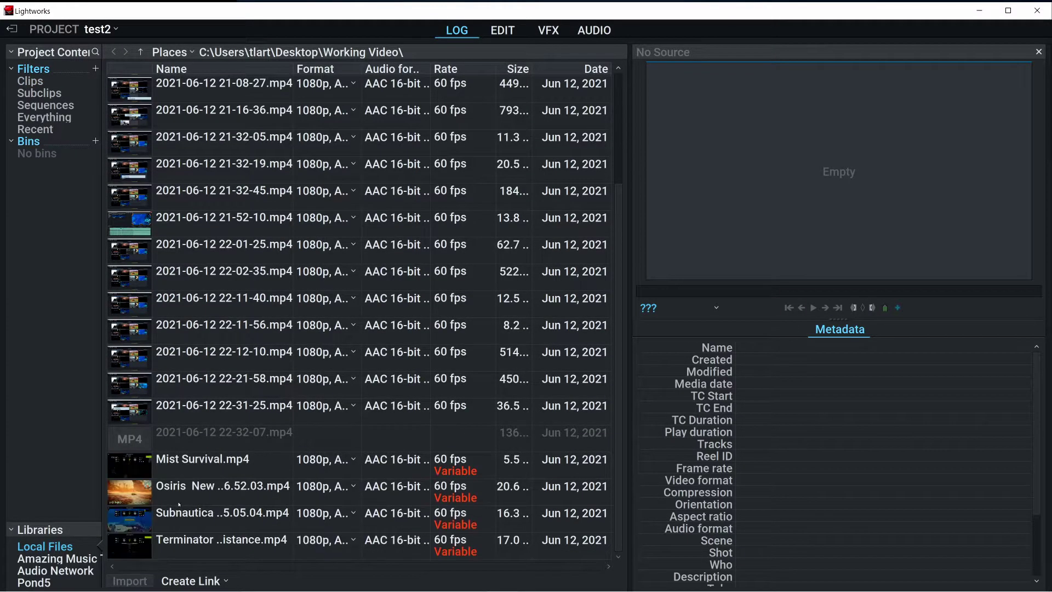
{"action": "left_click", "coordinate": [150, 523]}
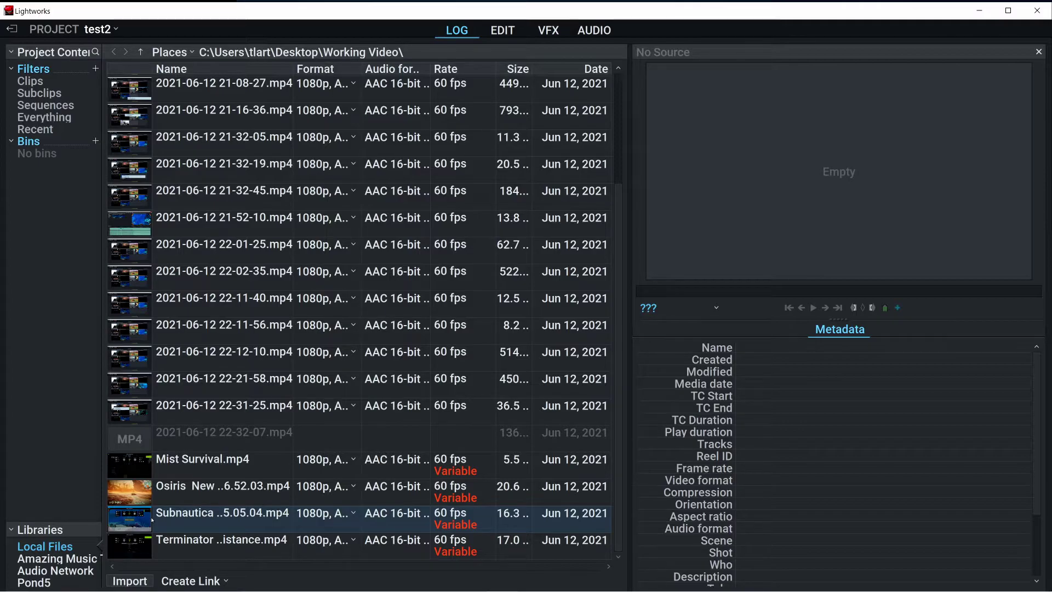
{"action": "double_click", "coordinate": [152, 521]}
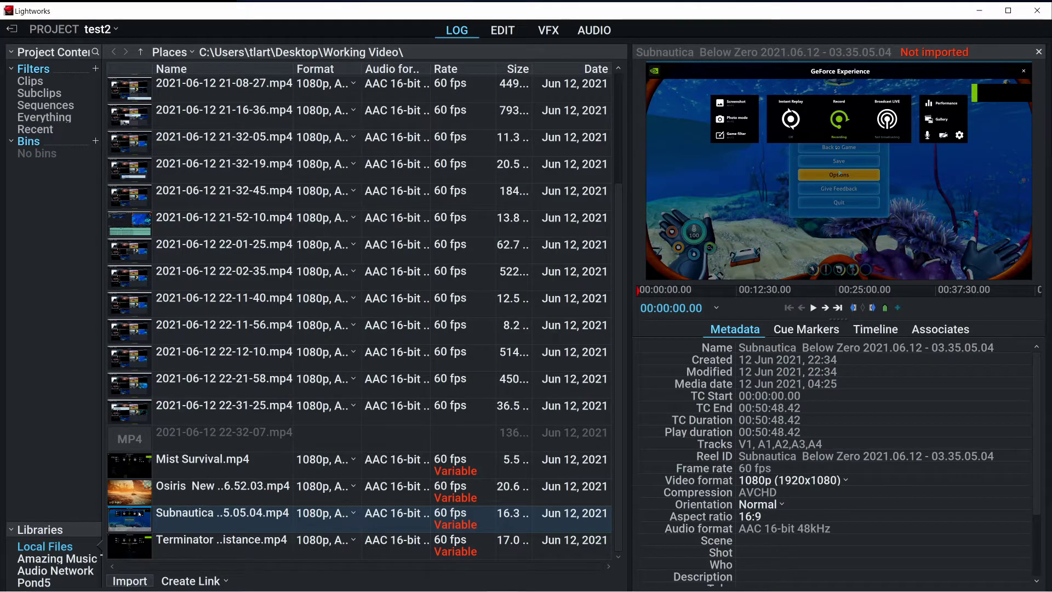
{"action": "left_click", "coordinate": [132, 581]}
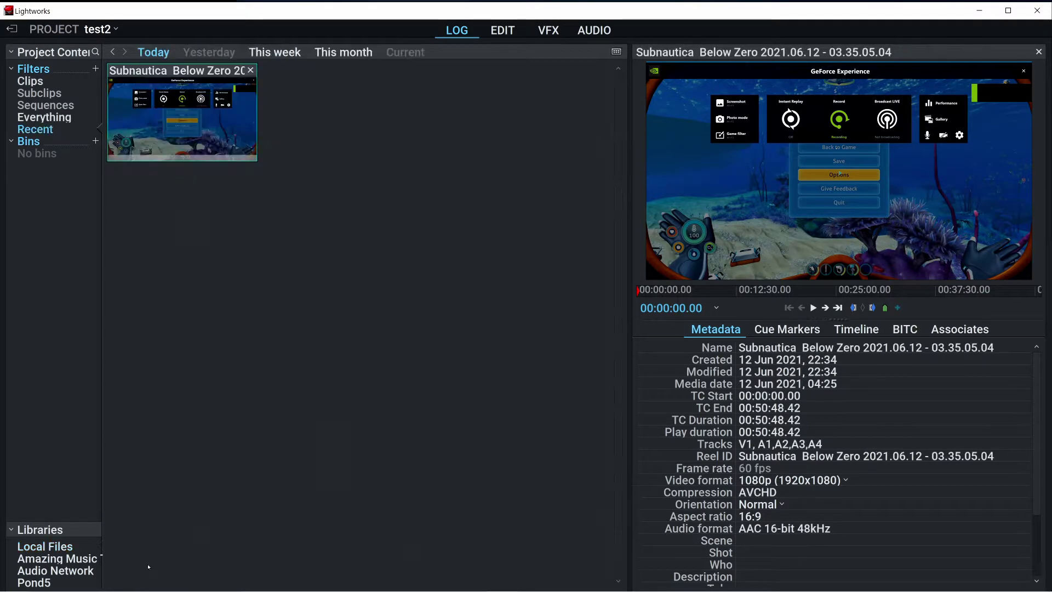
- In the Edit workspace, drag the Subnautica clip onto V1, undo it, then place it on V1 again
{"action": "left_click", "coordinate": [503, 31]}
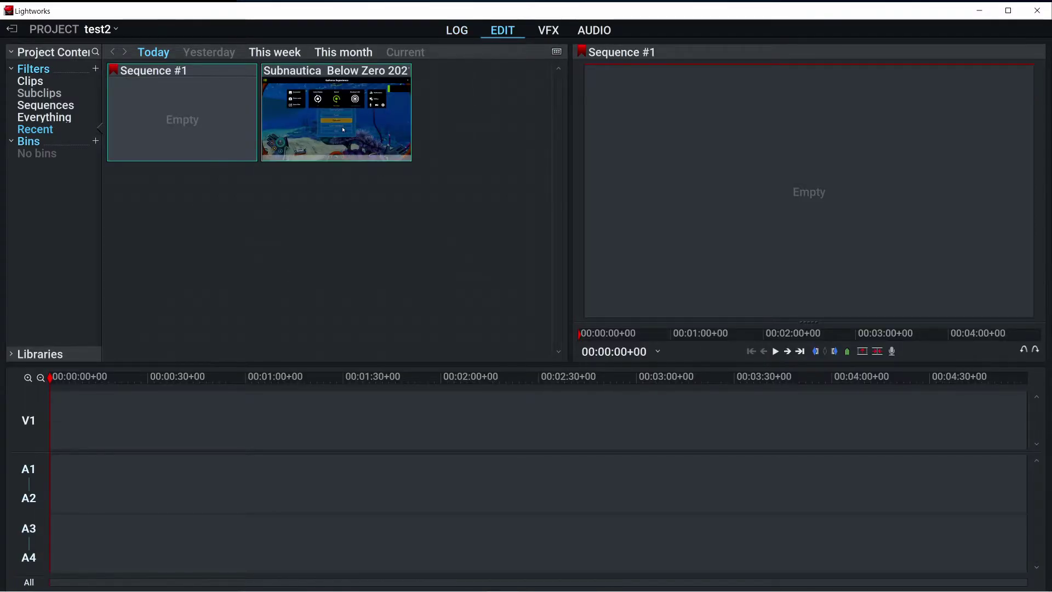
{"action": "left_click_drag", "start_coordinate": [344, 129], "coordinate": [99, 528]}
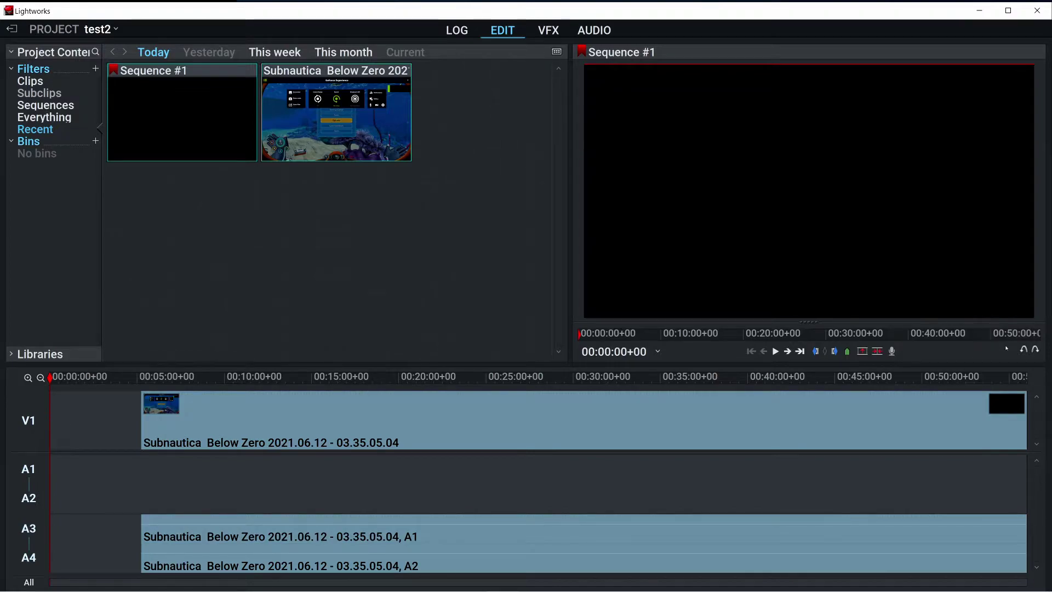
{"action": "key", "text": "ctrl+z"}
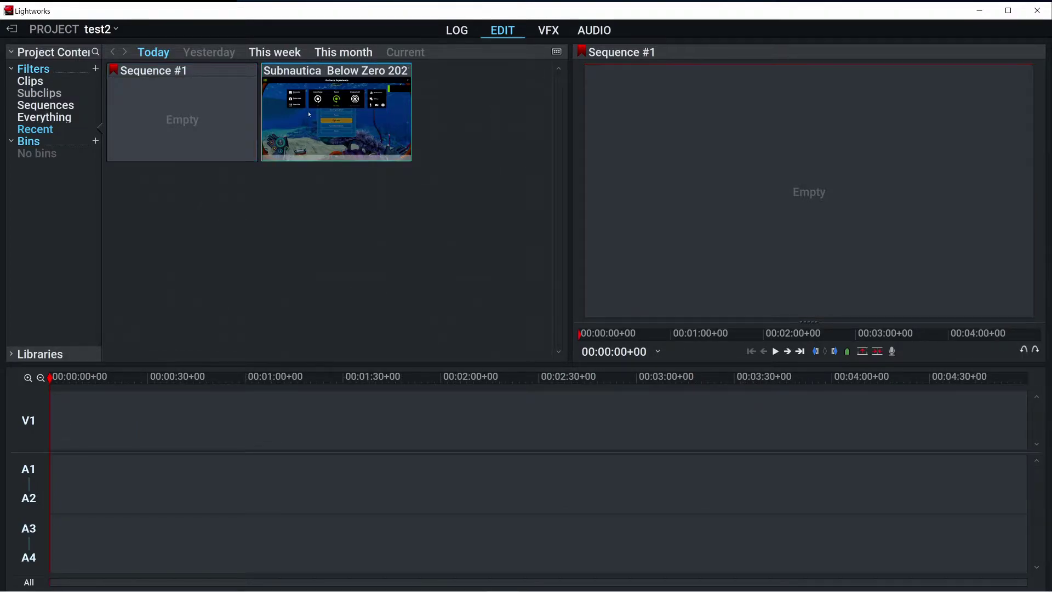
{"action": "left_click_drag", "start_coordinate": [233, 89], "coordinate": [84, 432]}
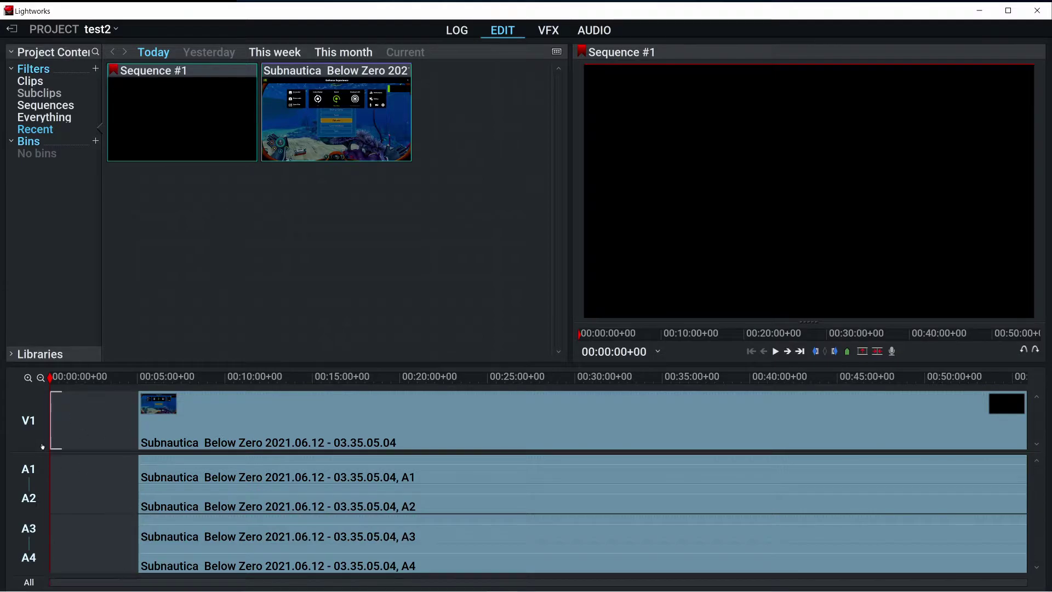
- Drag the Subnautica clip left so it starts at 00:00:00+00
{"action": "left_click_drag", "start_coordinate": [190, 442], "coordinate": [108, 442]}
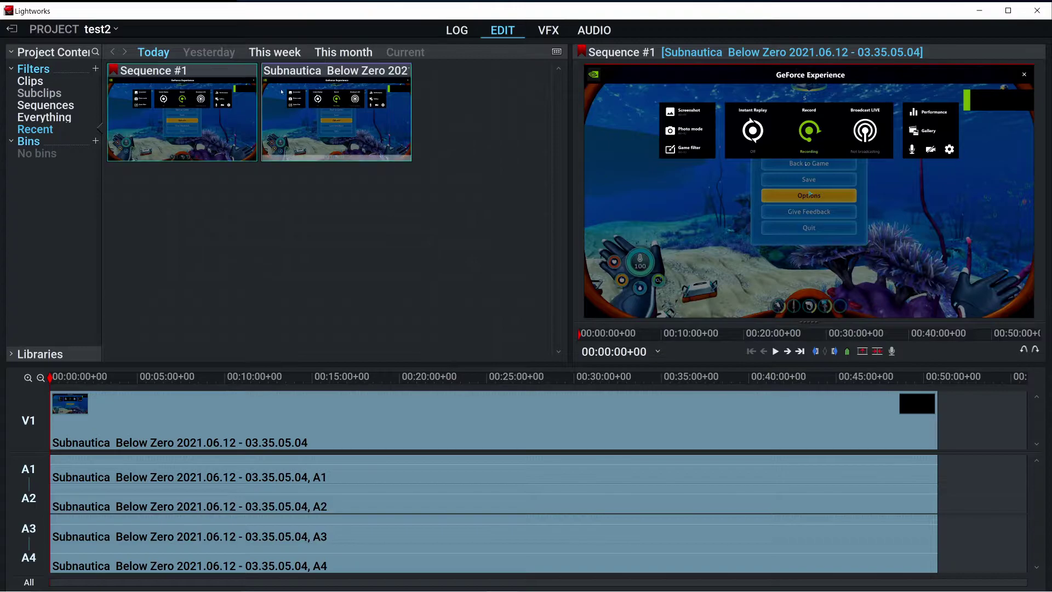
- Check Sequence #1's H.264/MP4 export settings, close them, and undo to remove the clip
{"action": "right_click", "coordinate": [665, 293]}
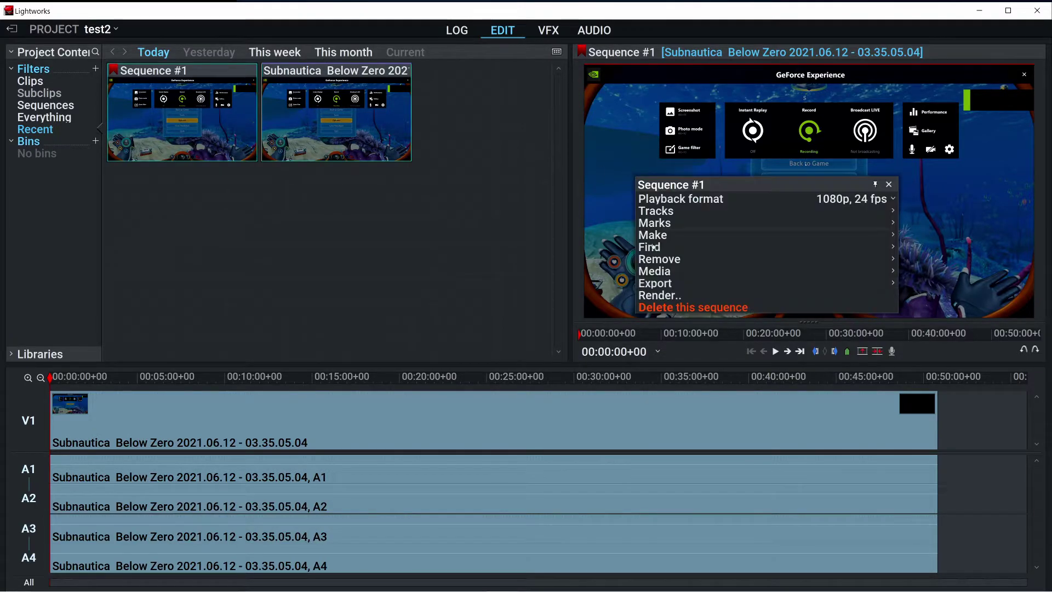
{"action": "left_click", "coordinate": [664, 283]}
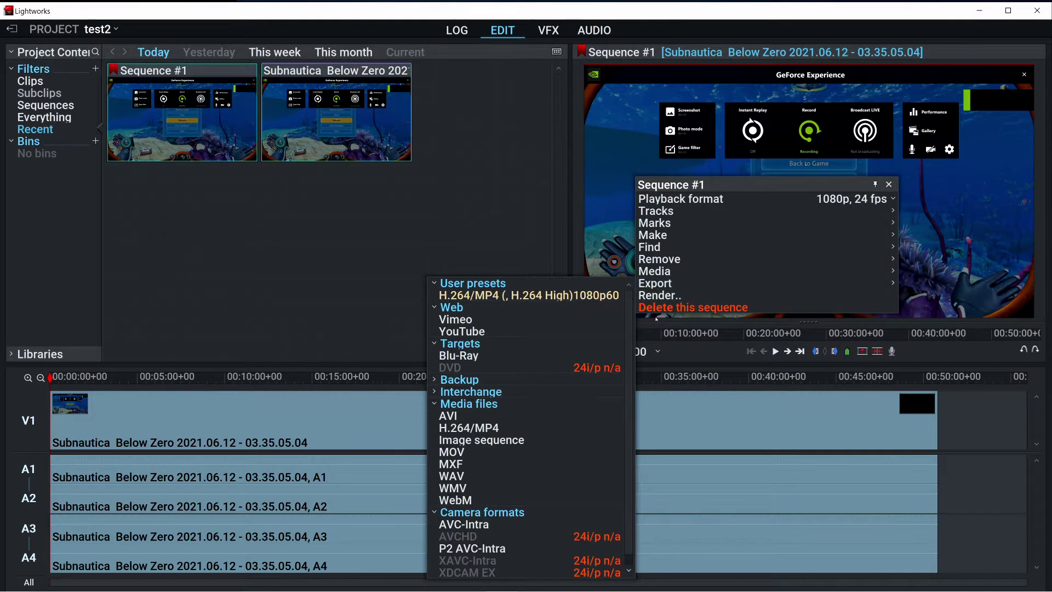
{"action": "left_click", "coordinate": [488, 428]}
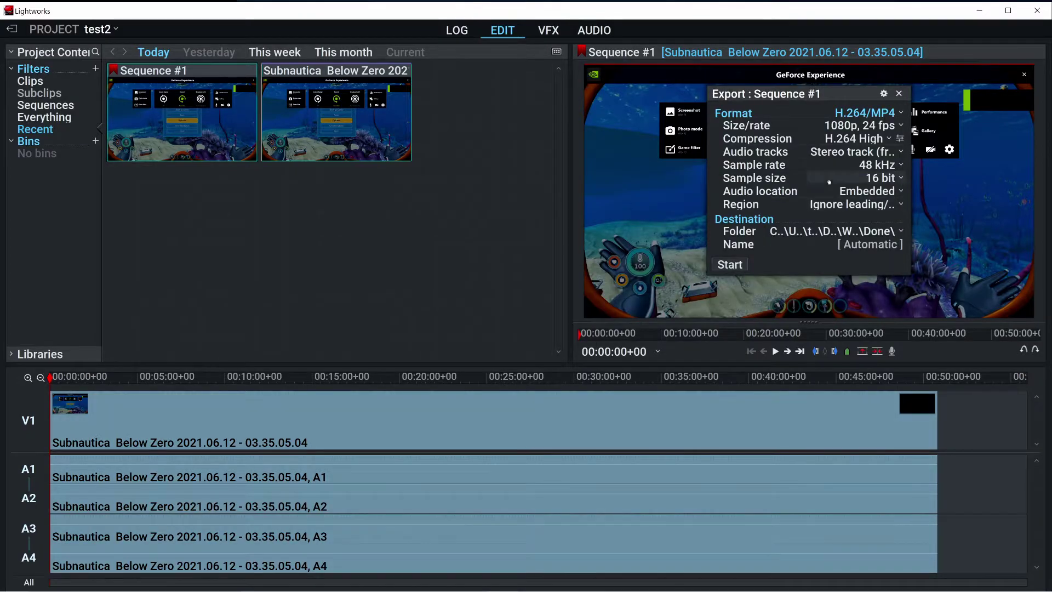
{"action": "left_click", "coordinate": [903, 96]}
{"action": "left_click", "coordinate": [1022, 352]}
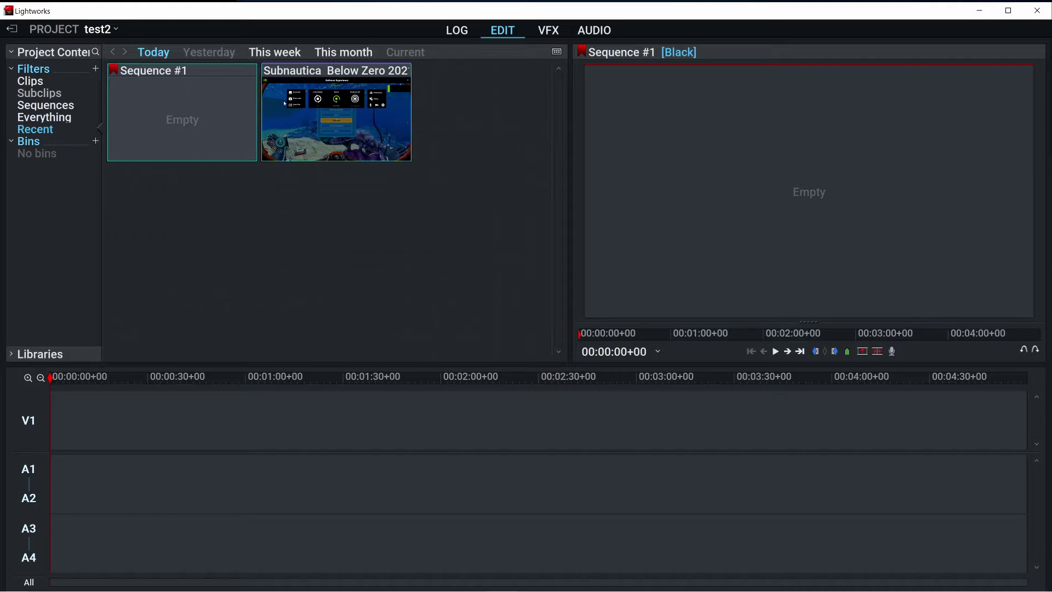
- Switch to Log and back to Edit, deselect the sequence tile, and drag the Subnautica clip onto the timeline
{"action": "left_click_drag", "start_coordinate": [308, 102], "coordinate": [317, 168]}
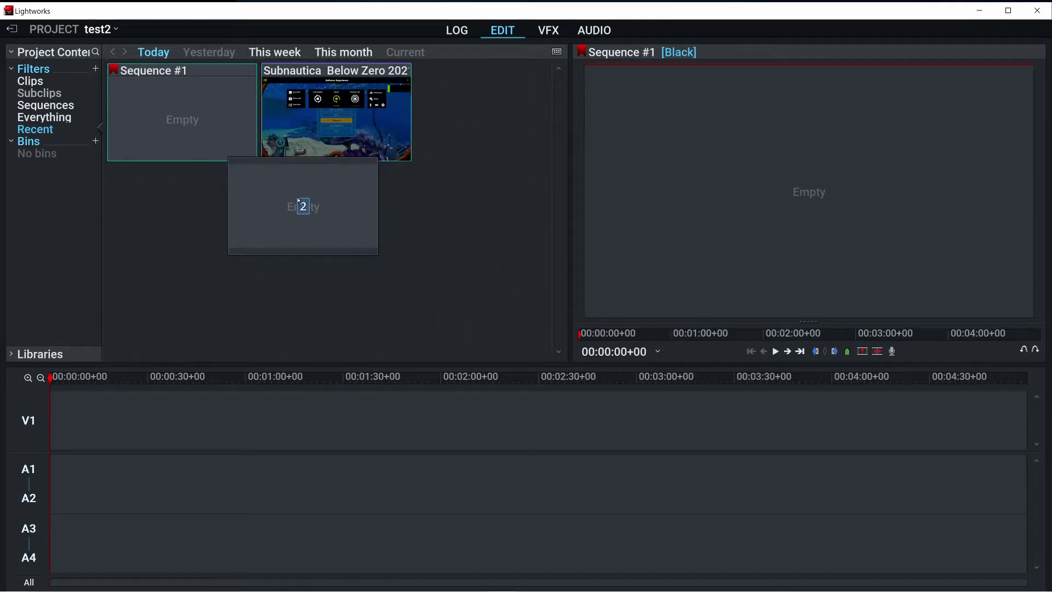
{"action": "left_click_drag", "start_coordinate": [300, 202], "coordinate": [307, 198]}
{"action": "left_click", "coordinate": [457, 30]}
{"action": "left_click", "coordinate": [498, 31]}
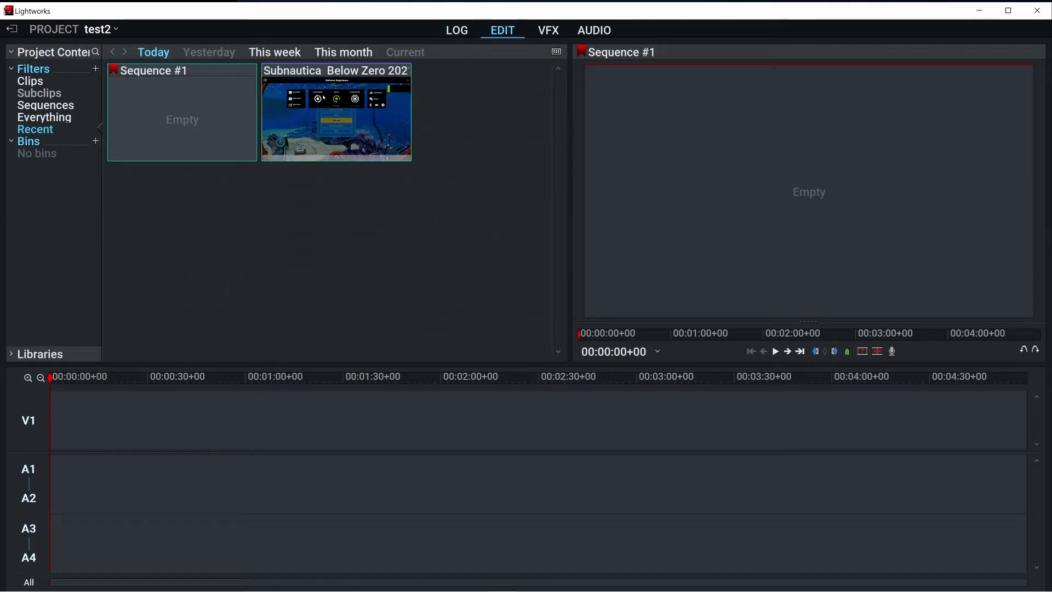
{"action": "left_click", "coordinate": [309, 146]}
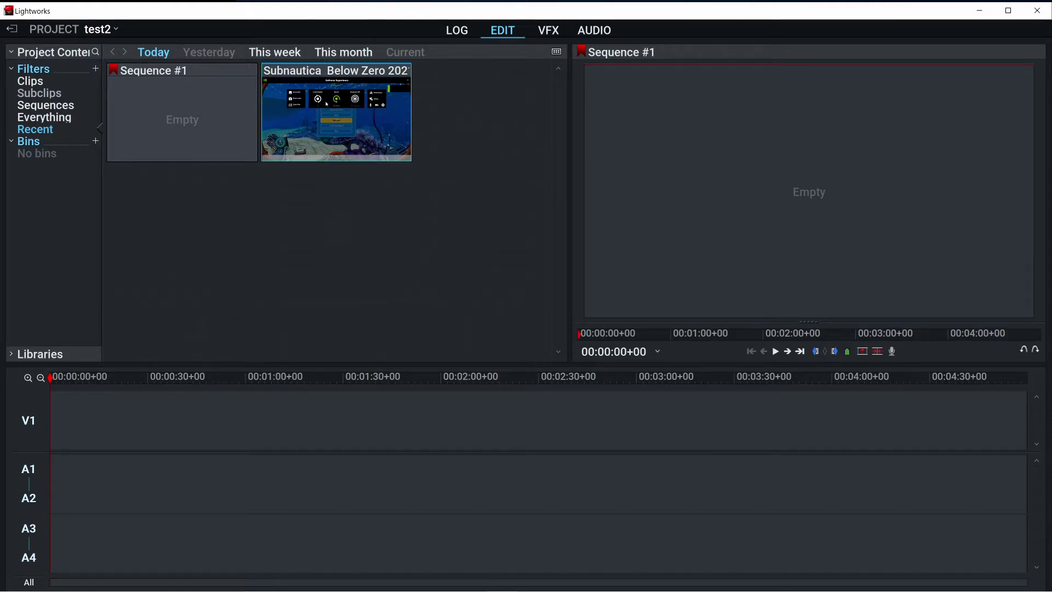
{"action": "mouse_move", "coordinate": [326, 103]}
{"action": "left_mouse_down"}
{"action": "mouse_move", "coordinate": [325, 231]}
{"action": "mouse_move", "coordinate": [328, 122]}
{"action": "left_mouse_up"}
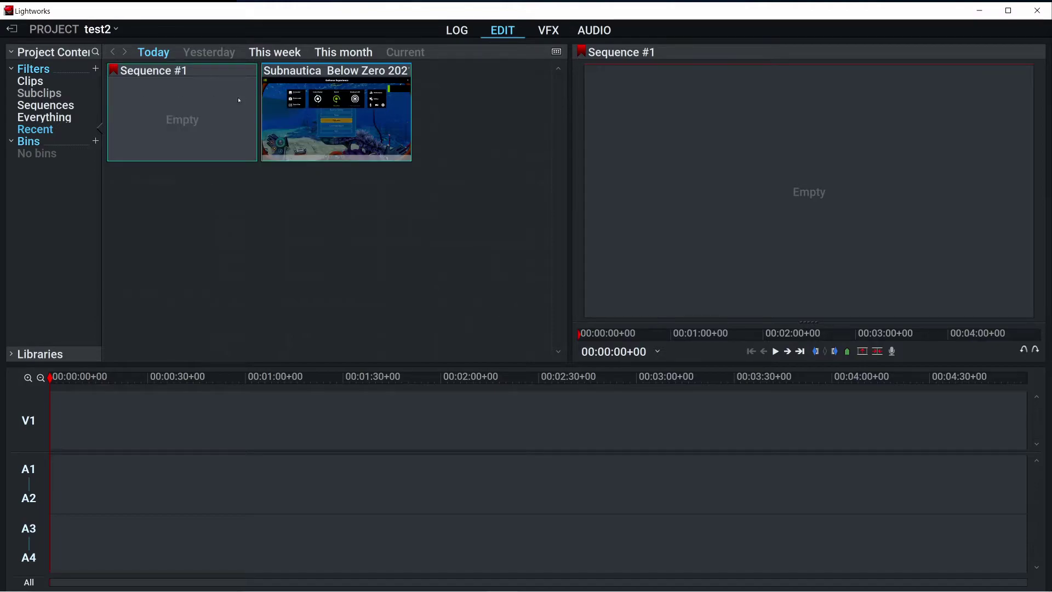
{"action": "left_click_drag", "start_coordinate": [310, 109], "coordinate": [322, 214]}
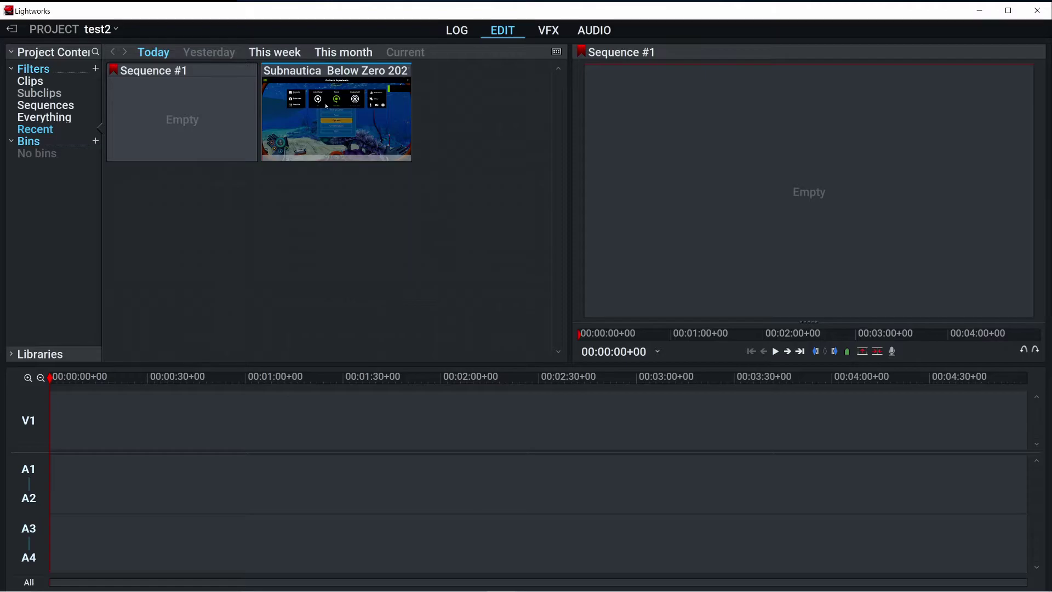
{"action": "left_click_drag", "start_coordinate": [332, 107], "coordinate": [314, 420]}
{"action": "right_click", "coordinate": [692, 189]}
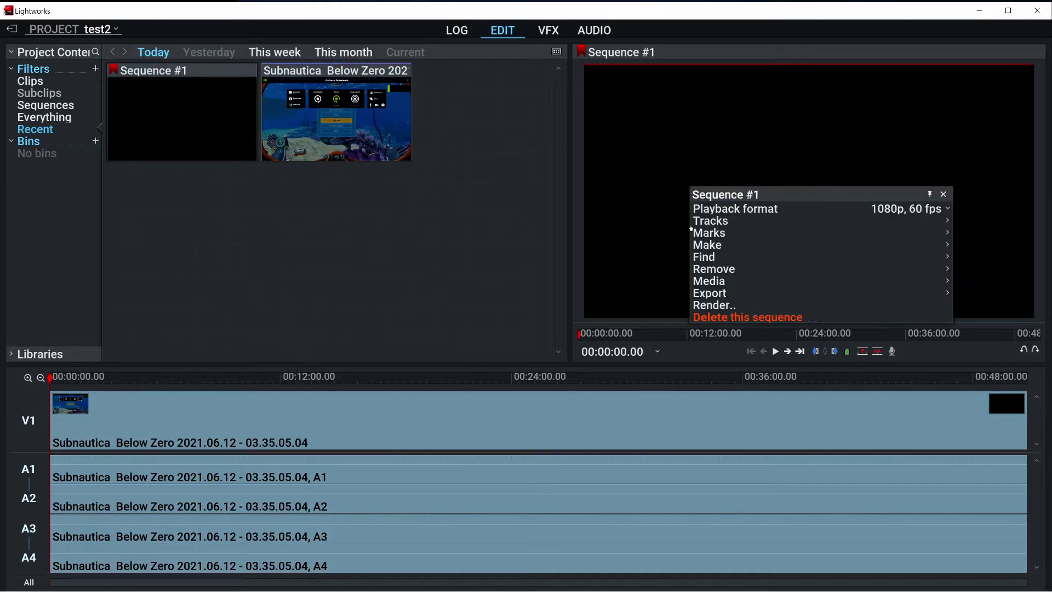
{"action": "left_click", "coordinate": [710, 293]}
{"action": "left_click", "coordinate": [630, 438]}
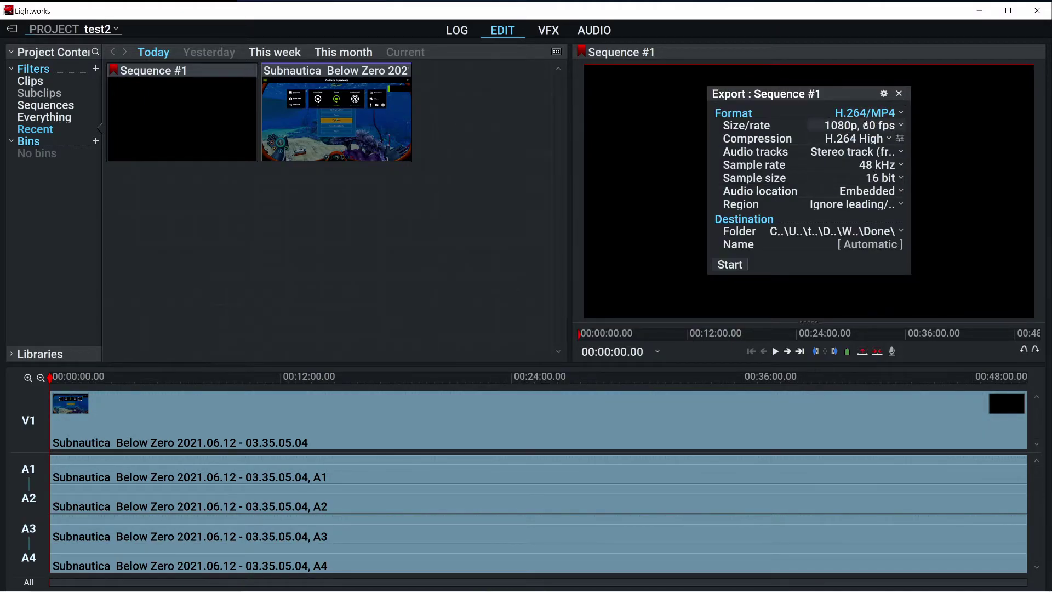
{"action": "left_click", "coordinate": [899, 93]}
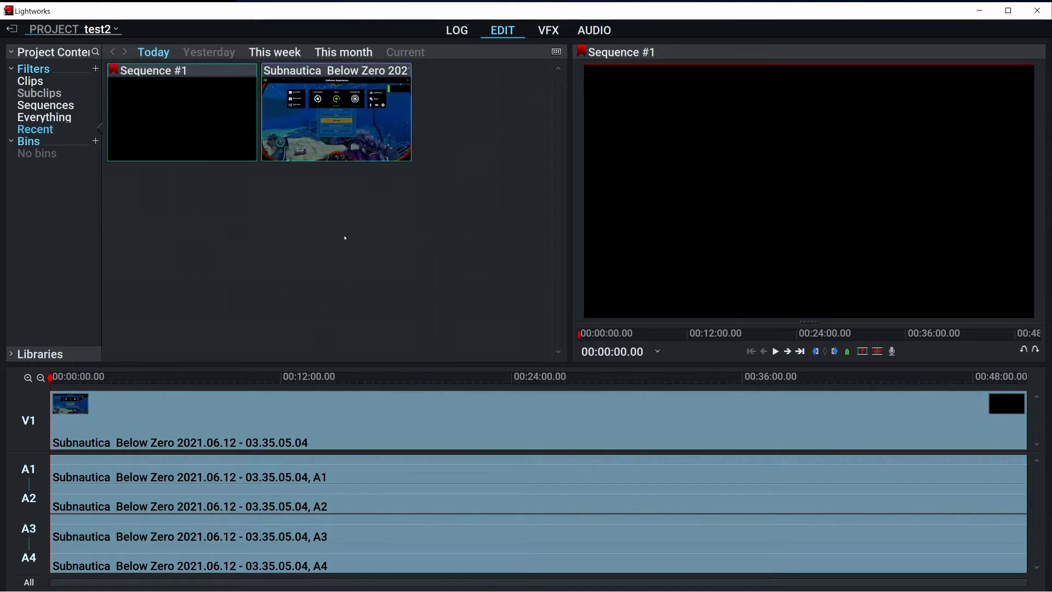
- Select both items in the project bin, then clear the selection
{"action": "mouse_move", "coordinate": [182, 122]}
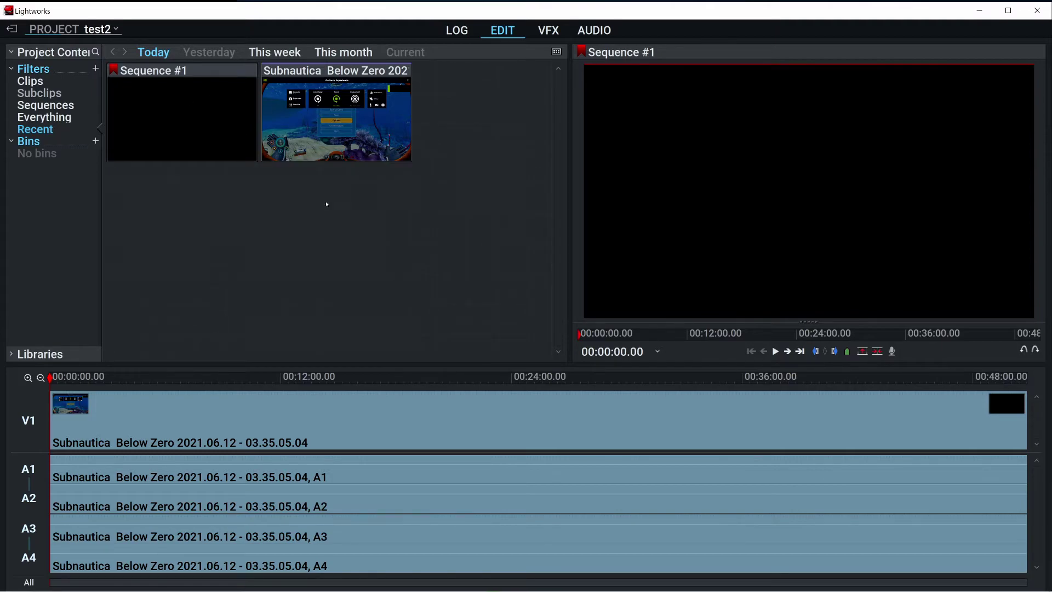
{"action": "left_click_drag", "start_coordinate": [439, 201], "coordinate": [132, 106]}
{"action": "left_click", "coordinate": [288, 218]}
- Mark an in point near 00:11:00 and an out point at 00:16:02.31, then remove that section and close the gap
{"action": "left_click", "coordinate": [262, 377]}
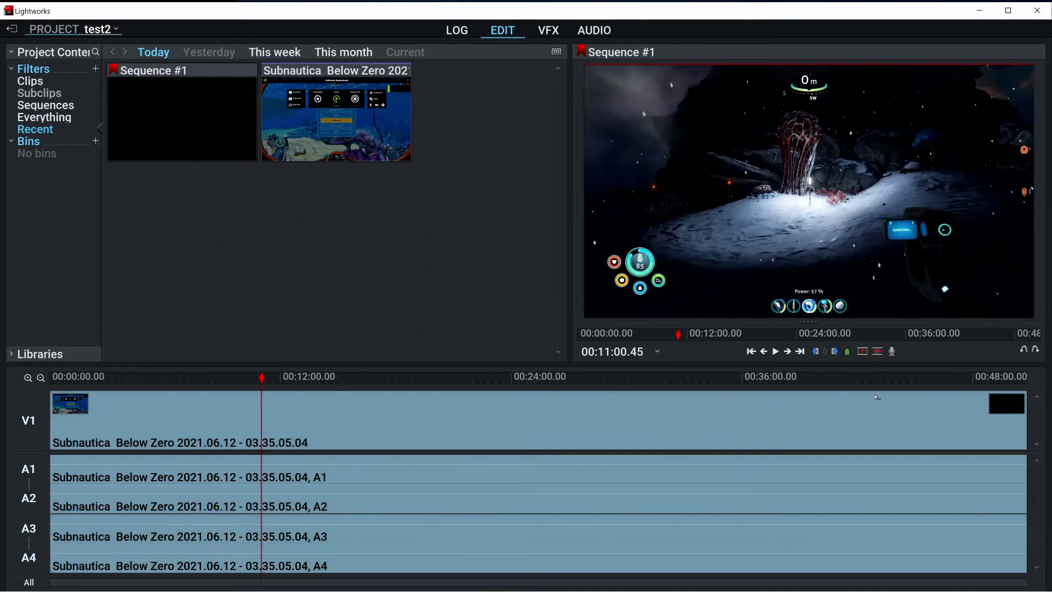
{"action": "key", "text": "space"}
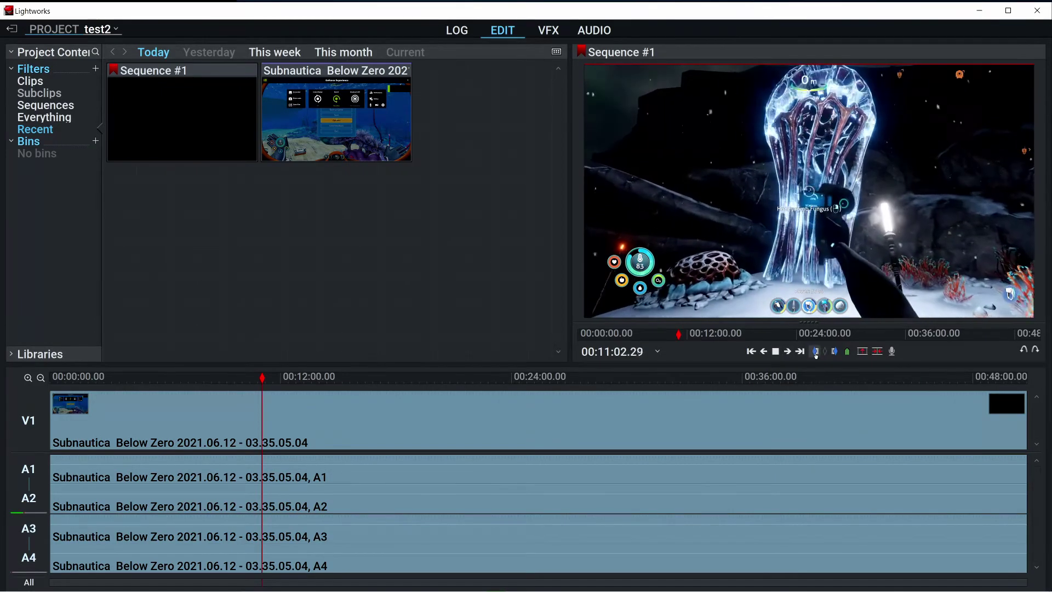
{"action": "key", "text": "i"}
{"action": "left_click_drag", "start_coordinate": [265, 378], "coordinate": [358, 378]}
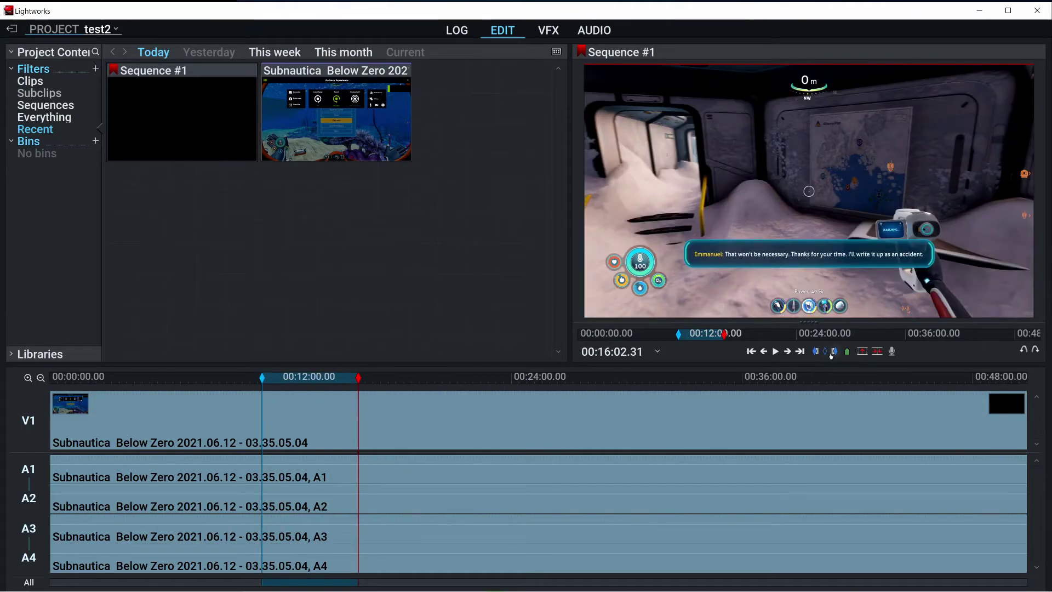
{"action": "left_click", "coordinate": [877, 352]}
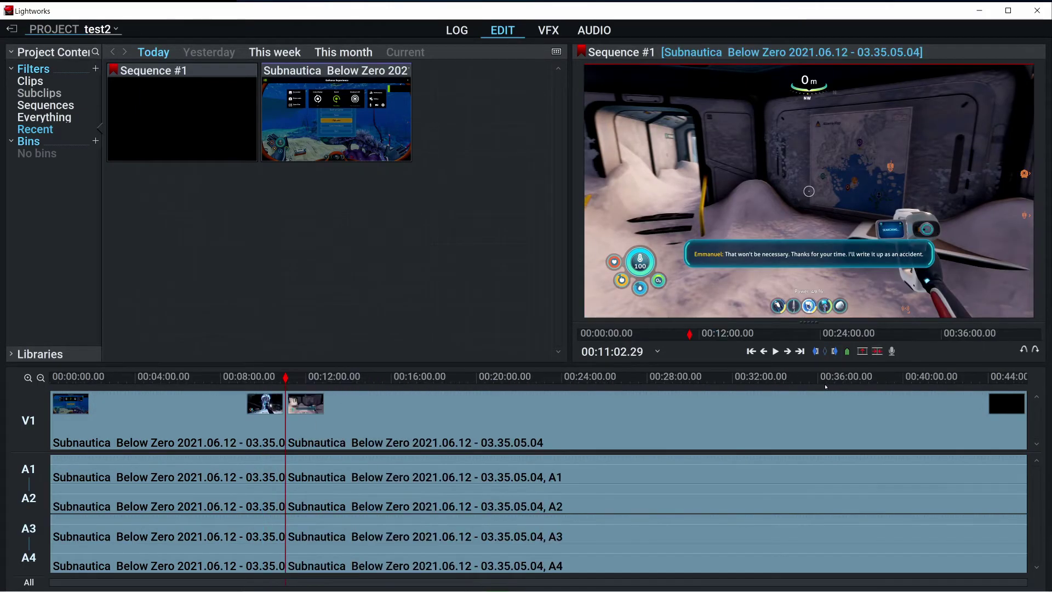
- Add a Dissolve transition at the cut near 00:11:02 and view it on the VFX page
{"action": "right_click", "coordinate": [291, 427]}
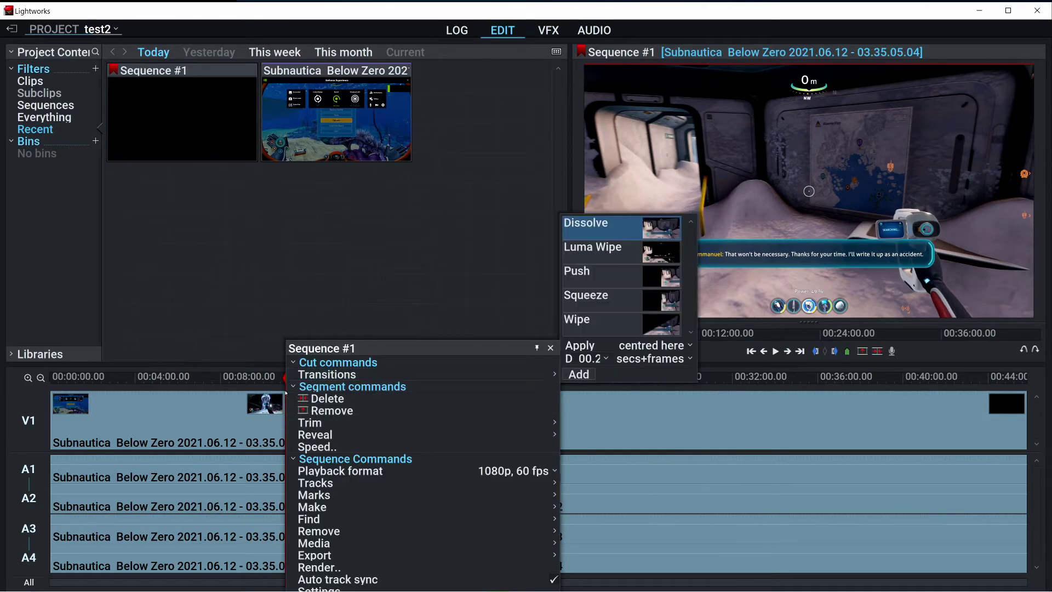
{"action": "left_click", "coordinate": [578, 374]}
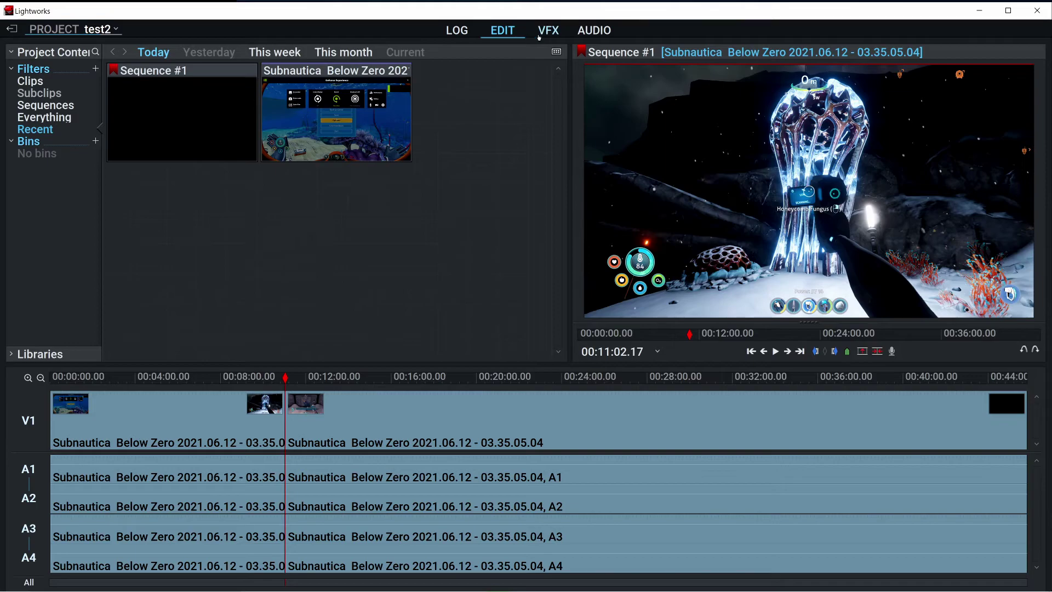
{"action": "left_click", "coordinate": [542, 33]}
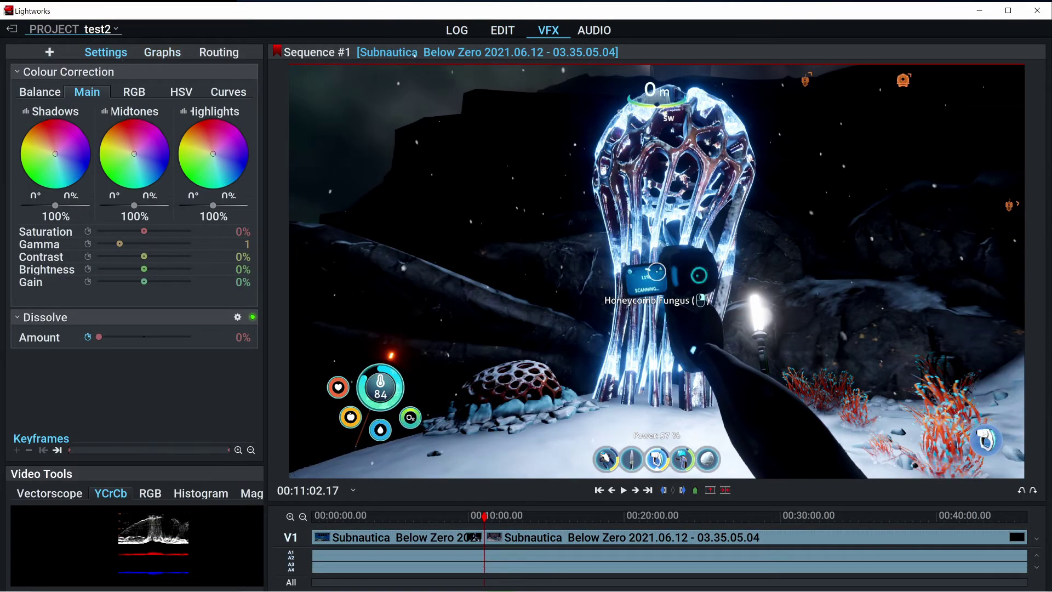
- Switch to the Audio page to inspect Sequence #1's A1–A4 tracks
{"action": "left_click", "coordinate": [592, 31]}
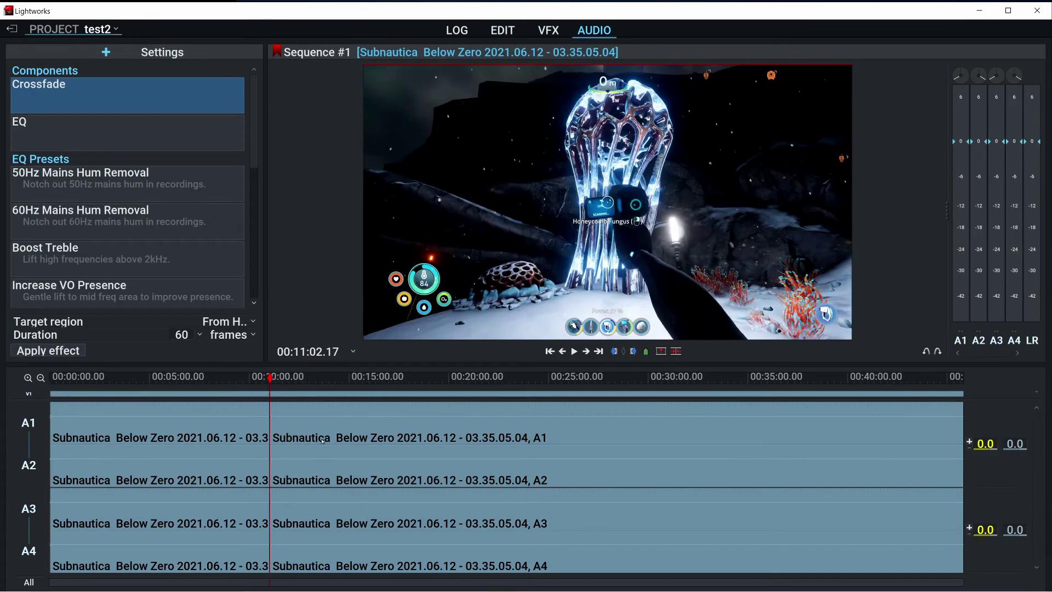
- Return to the Edit page, move the playhead back to about 00:08:24, and dismiss the viewer's sequence menu
{"action": "mouse_move", "coordinate": [325, 463]}
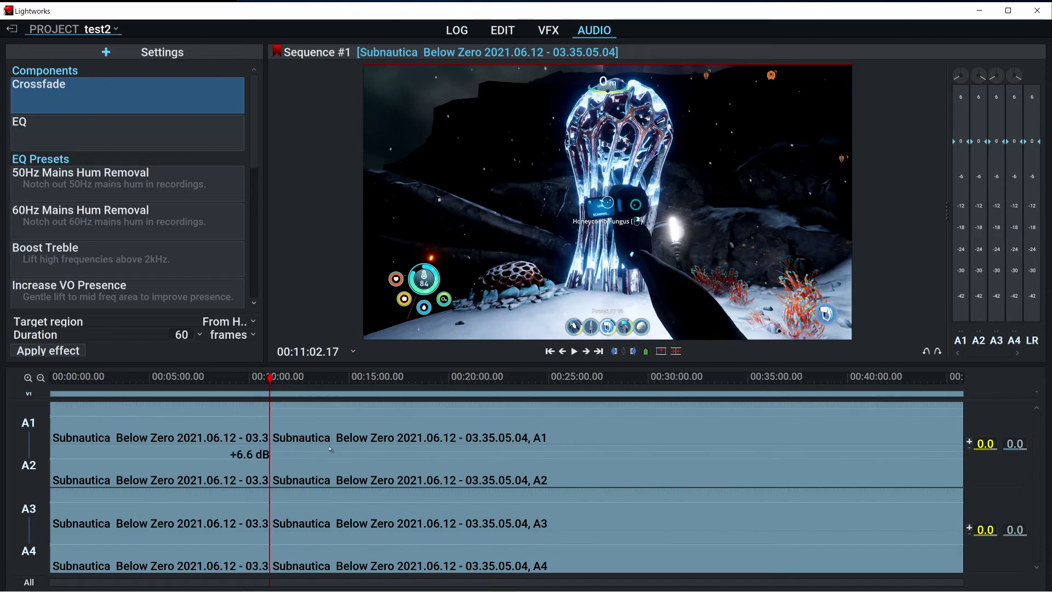
{"action": "left_click", "coordinate": [502, 30]}
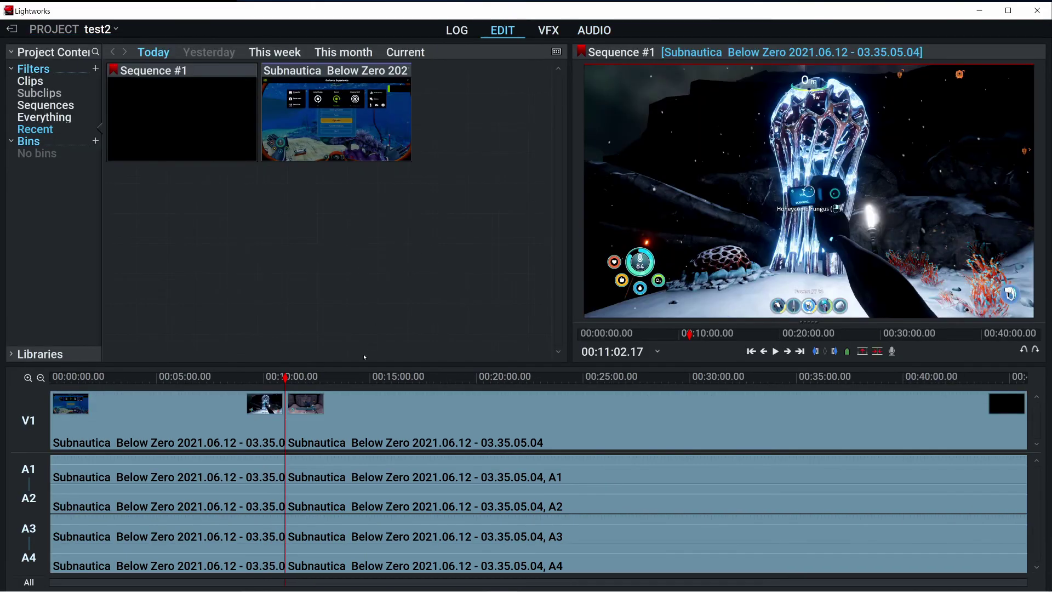
{"action": "left_click_drag", "start_coordinate": [277, 379], "coordinate": [229, 378]}
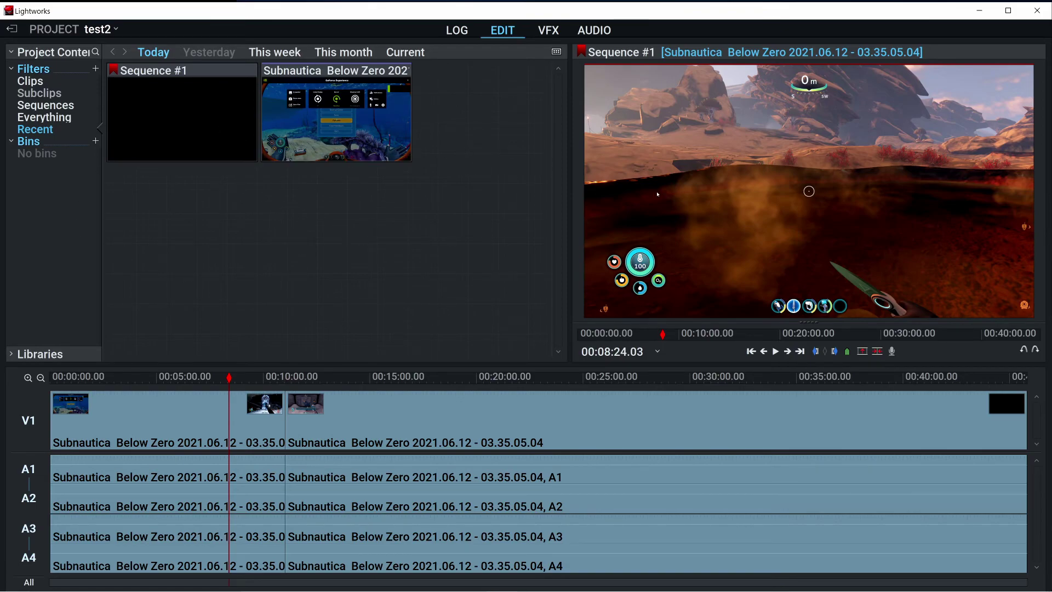
{"action": "right_click", "coordinate": [642, 134]}
{"action": "left_click", "coordinate": [361, 253]}
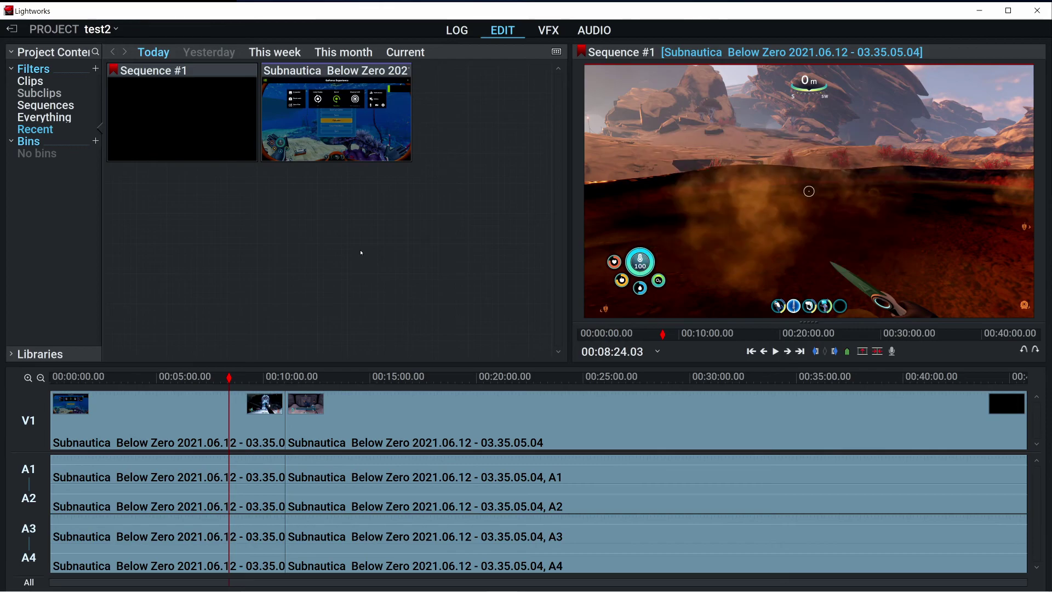